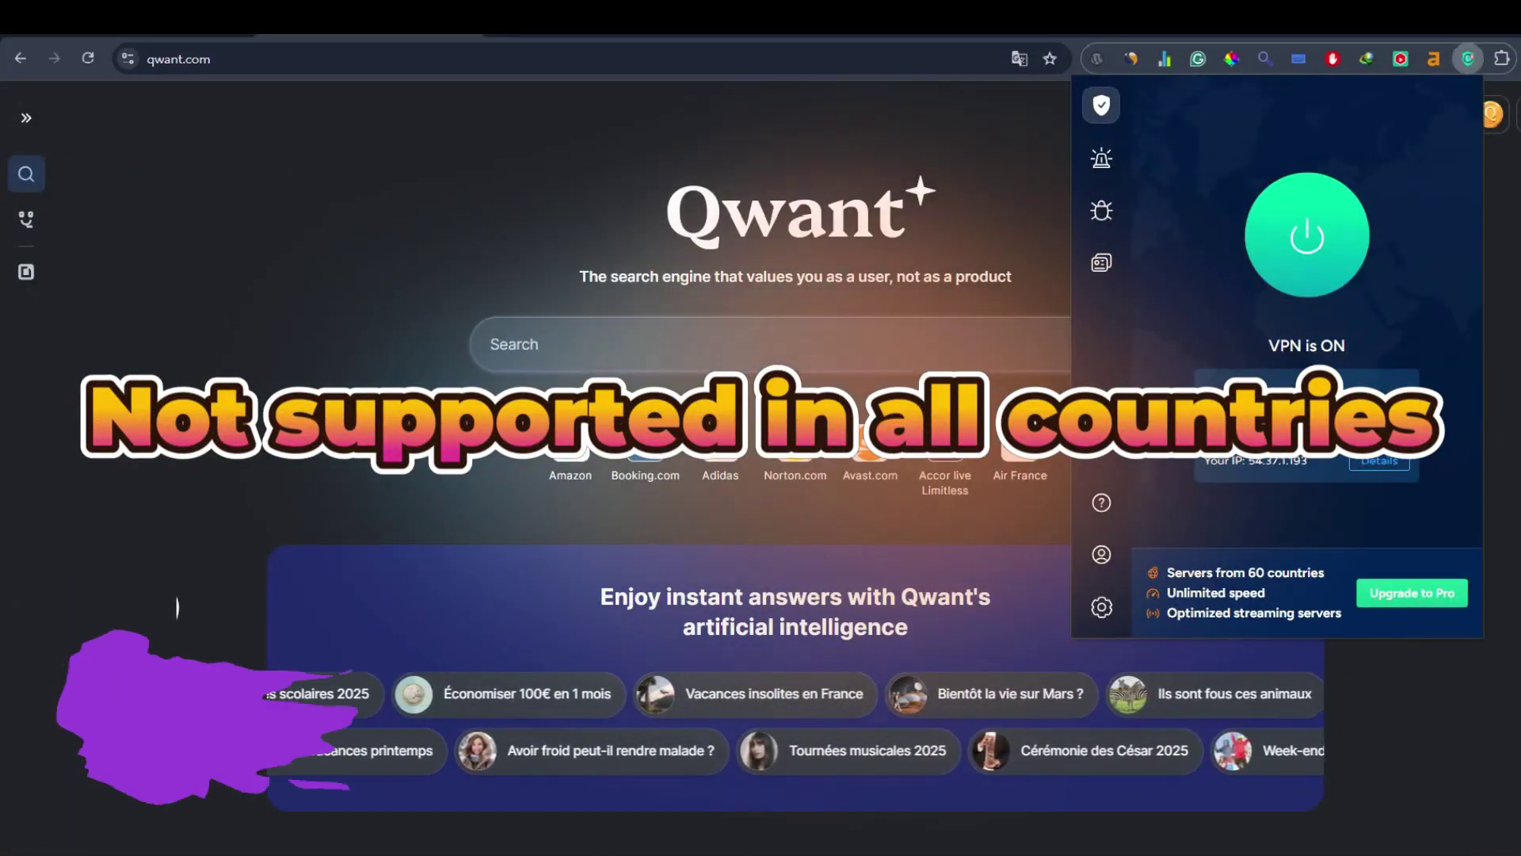
Dismiss the VPN popup and search Qwant for the 'chat gpt' suggestion
click(521, 215)
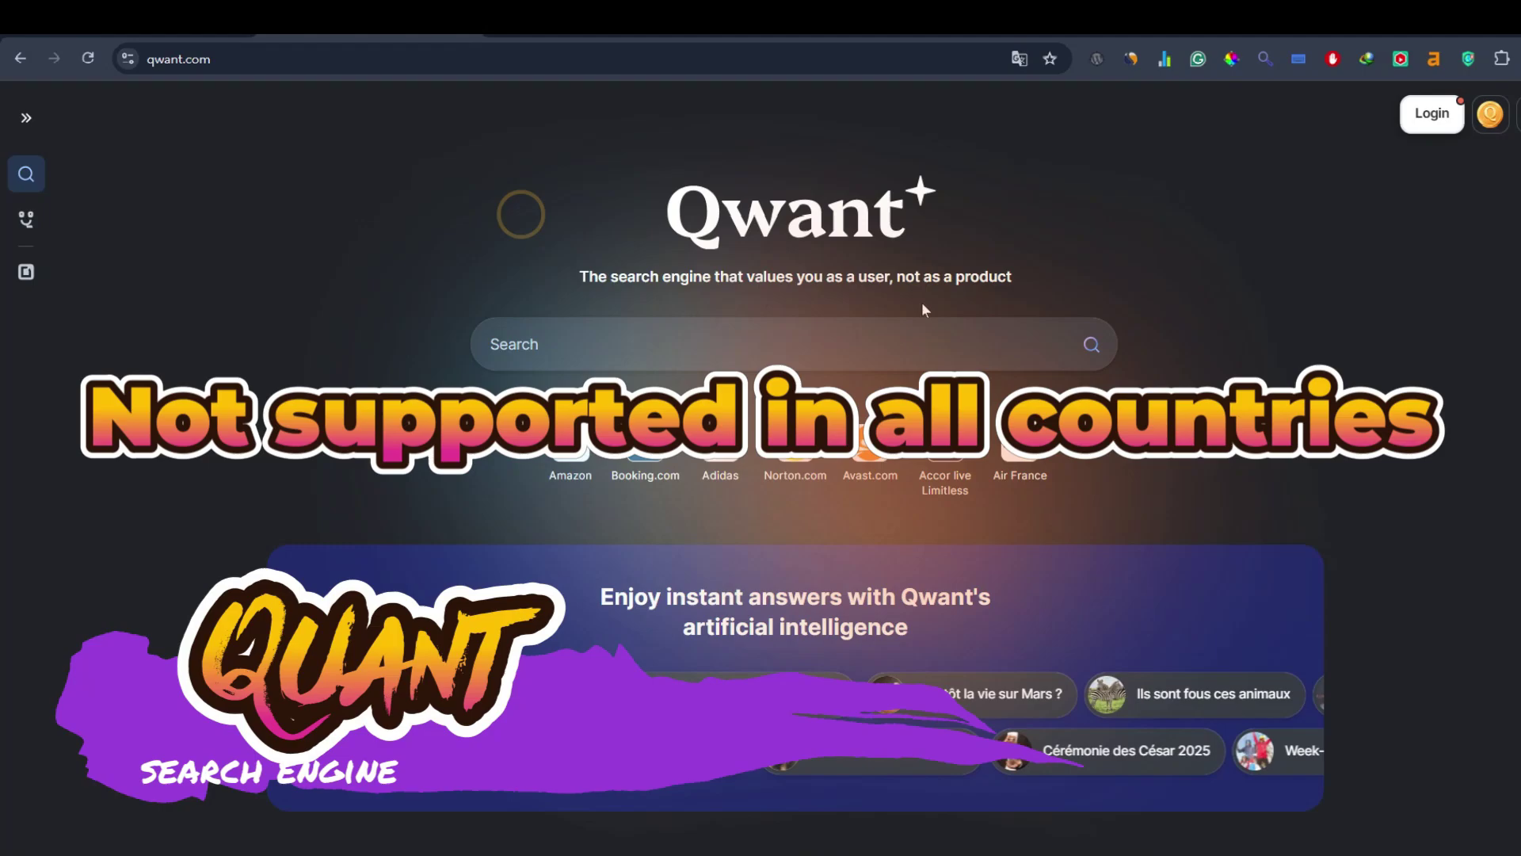
click(922, 344)
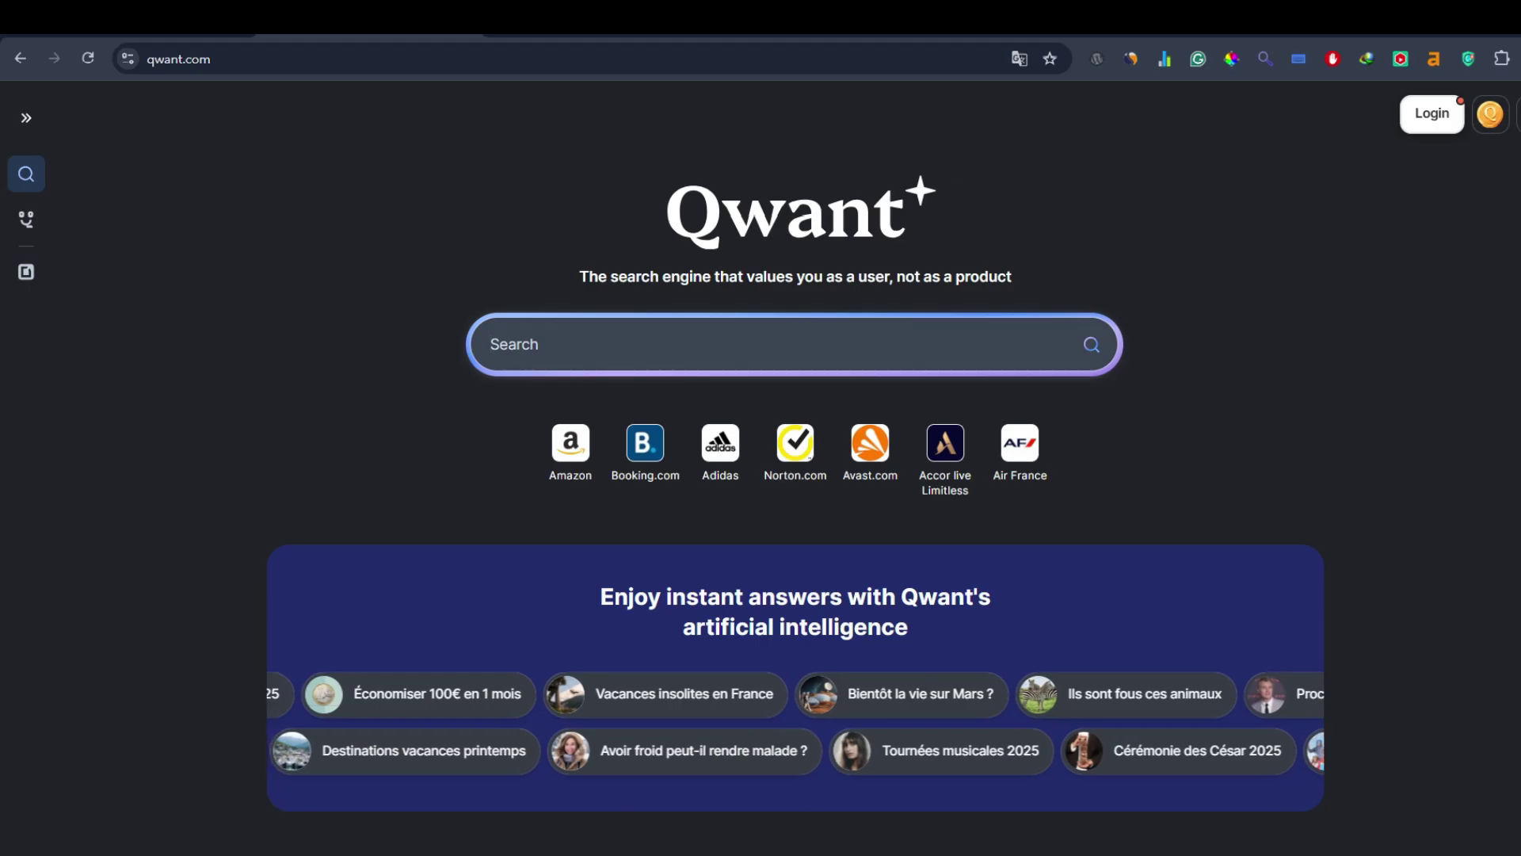
text(chat)
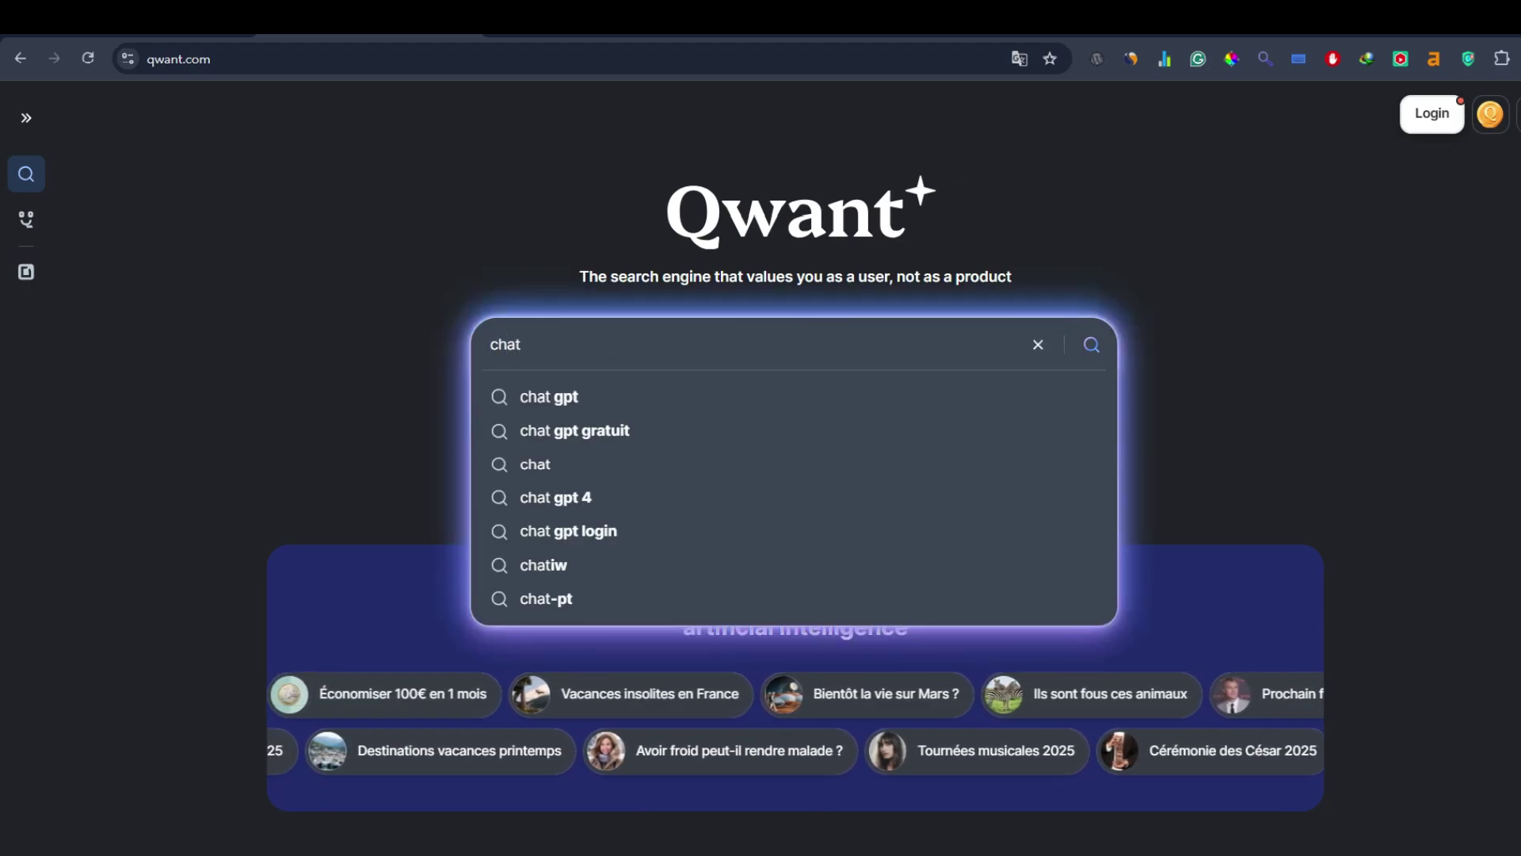
click(626, 395)
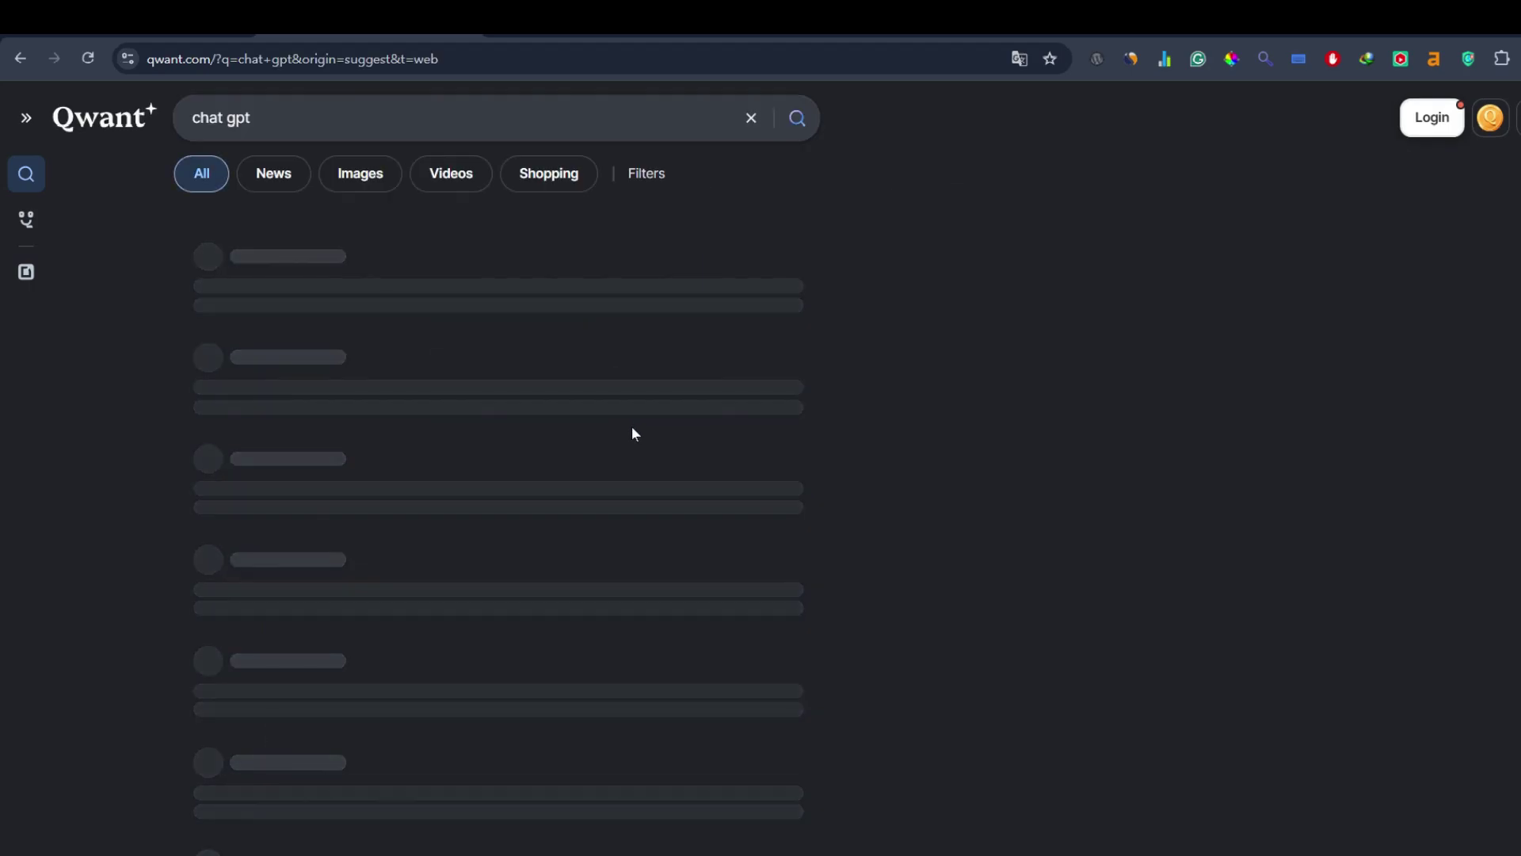
scroll(543, 736, down, 3)
scroll(512, 568, down, 5)
scroll(511, 569, up, 8)
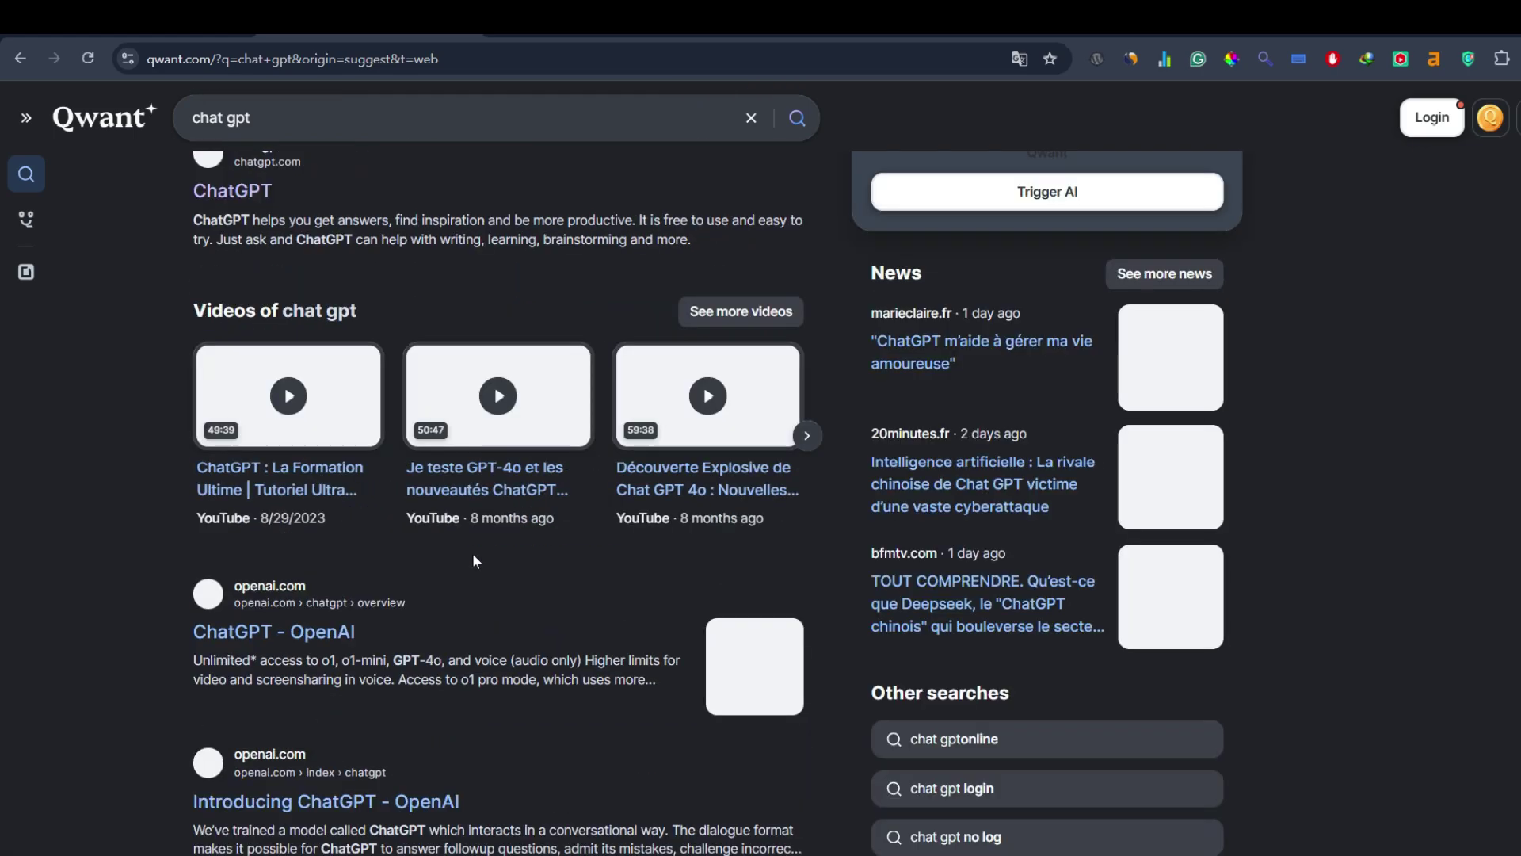
scroll(473, 553, up, 2)
Browse the News, Images, Videos, Shopping and All results, then open the France region filter
click(275, 176)
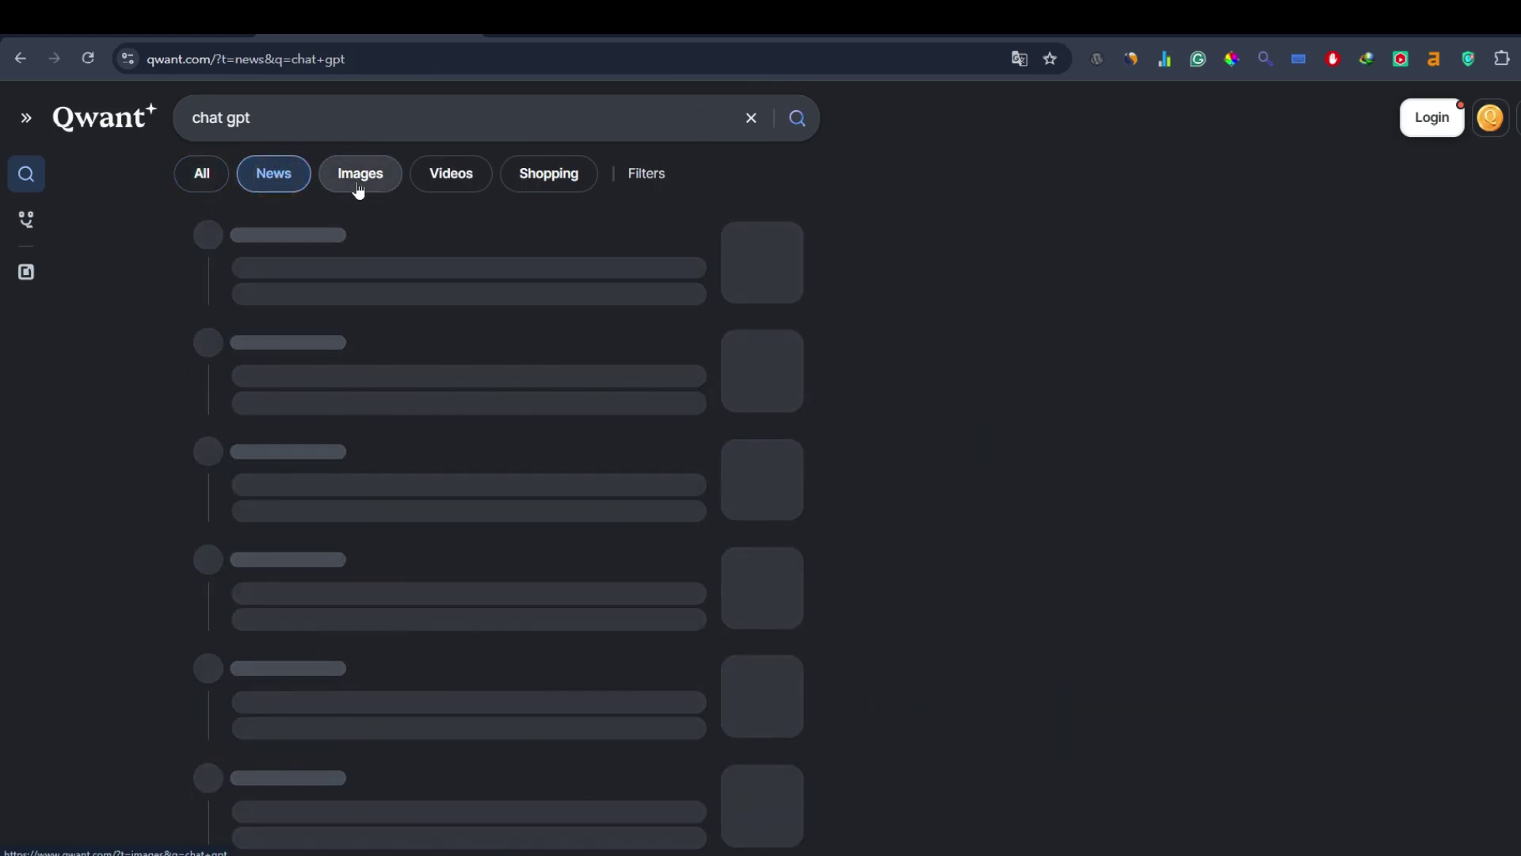
click(363, 179)
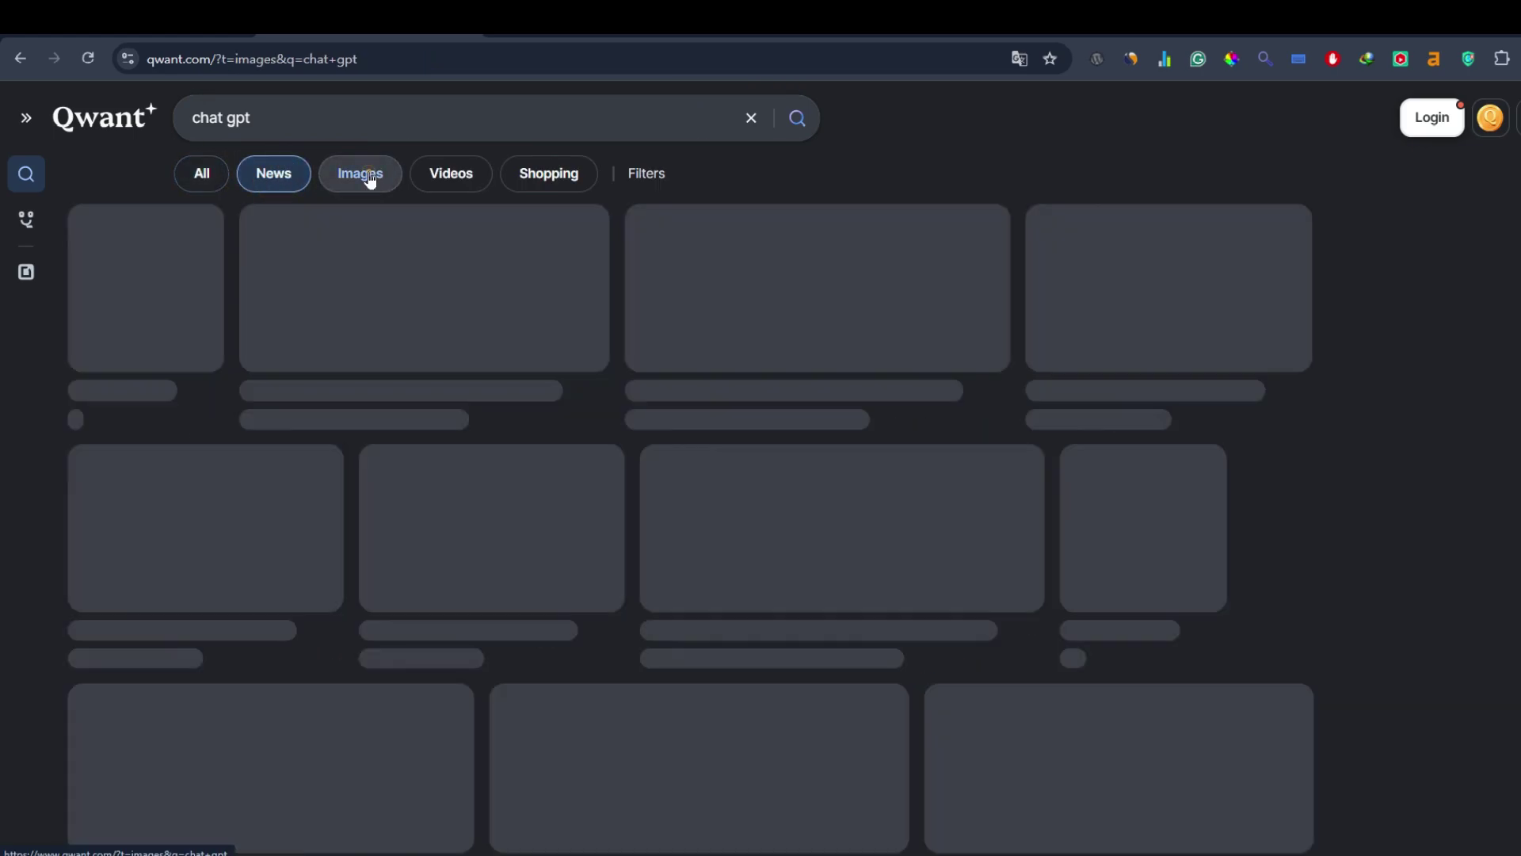
click(461, 187)
click(535, 189)
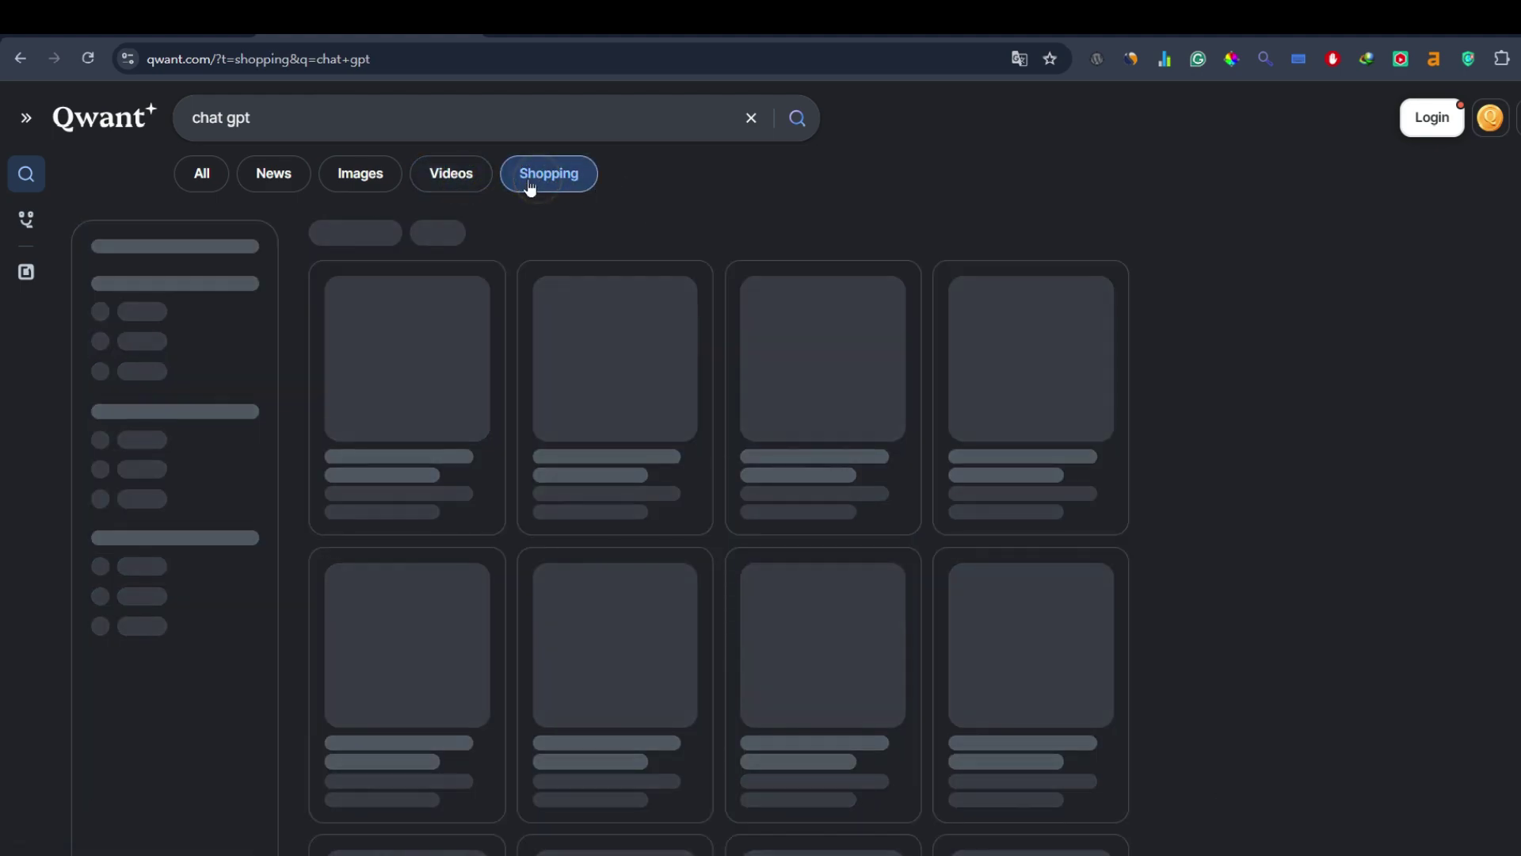
click(202, 174)
click(647, 174)
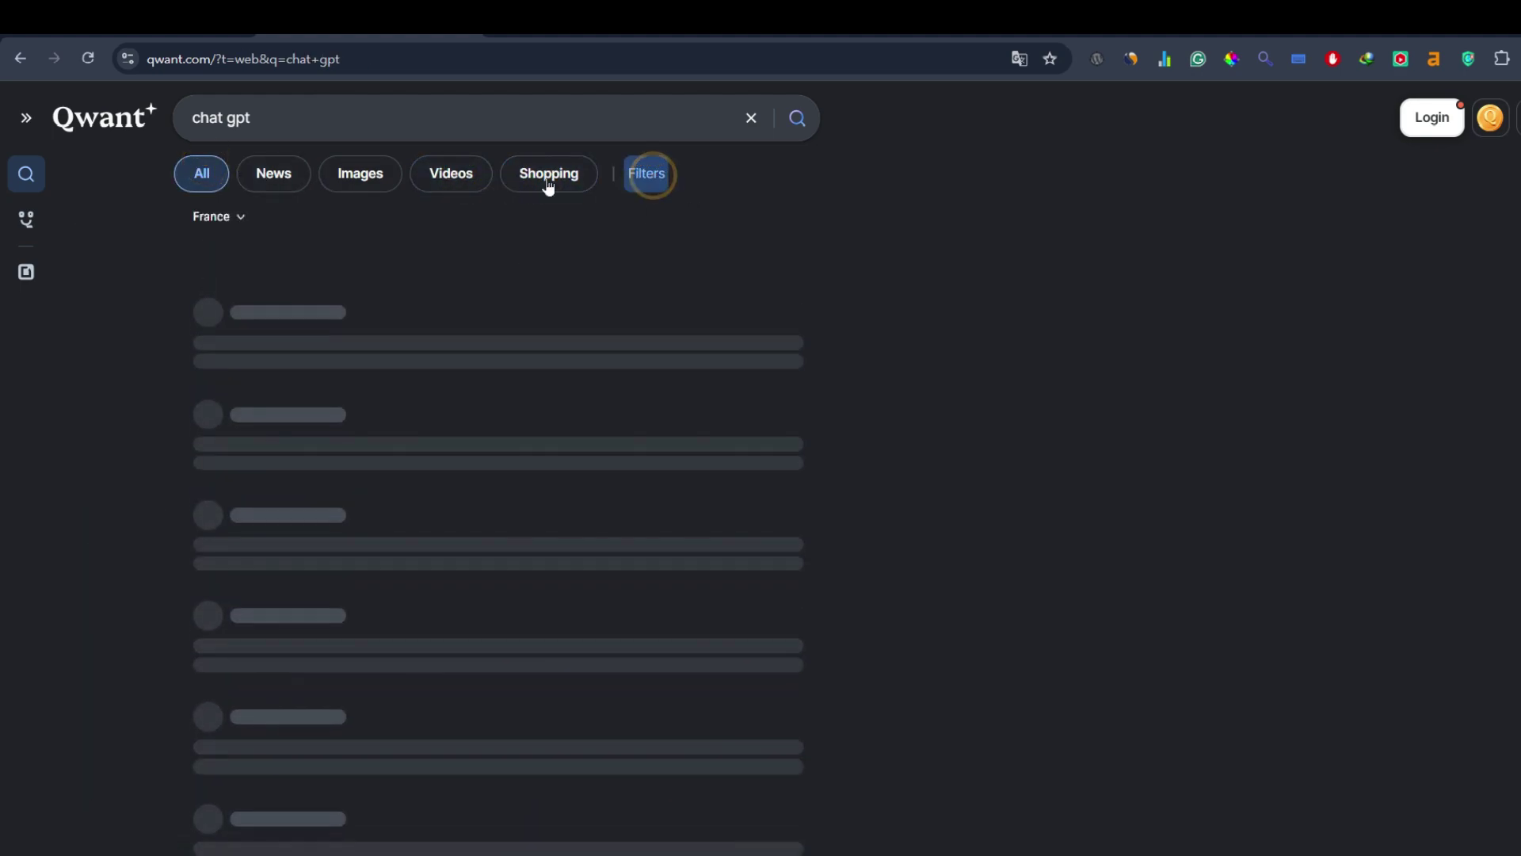
click(238, 219)
scroll(261, 411, down, 3)
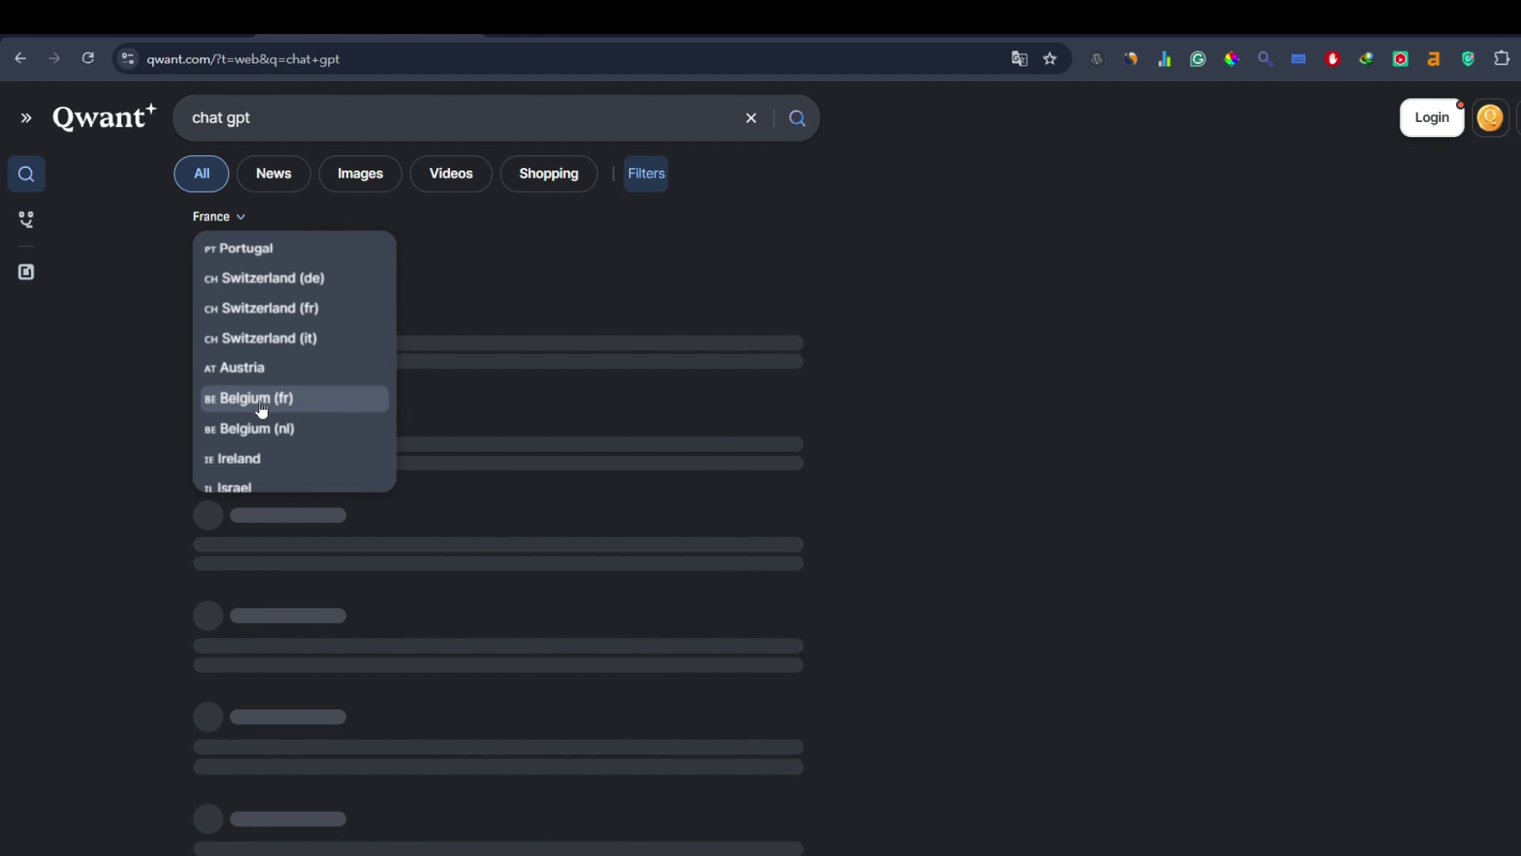
scroll(261, 475, up, 5)
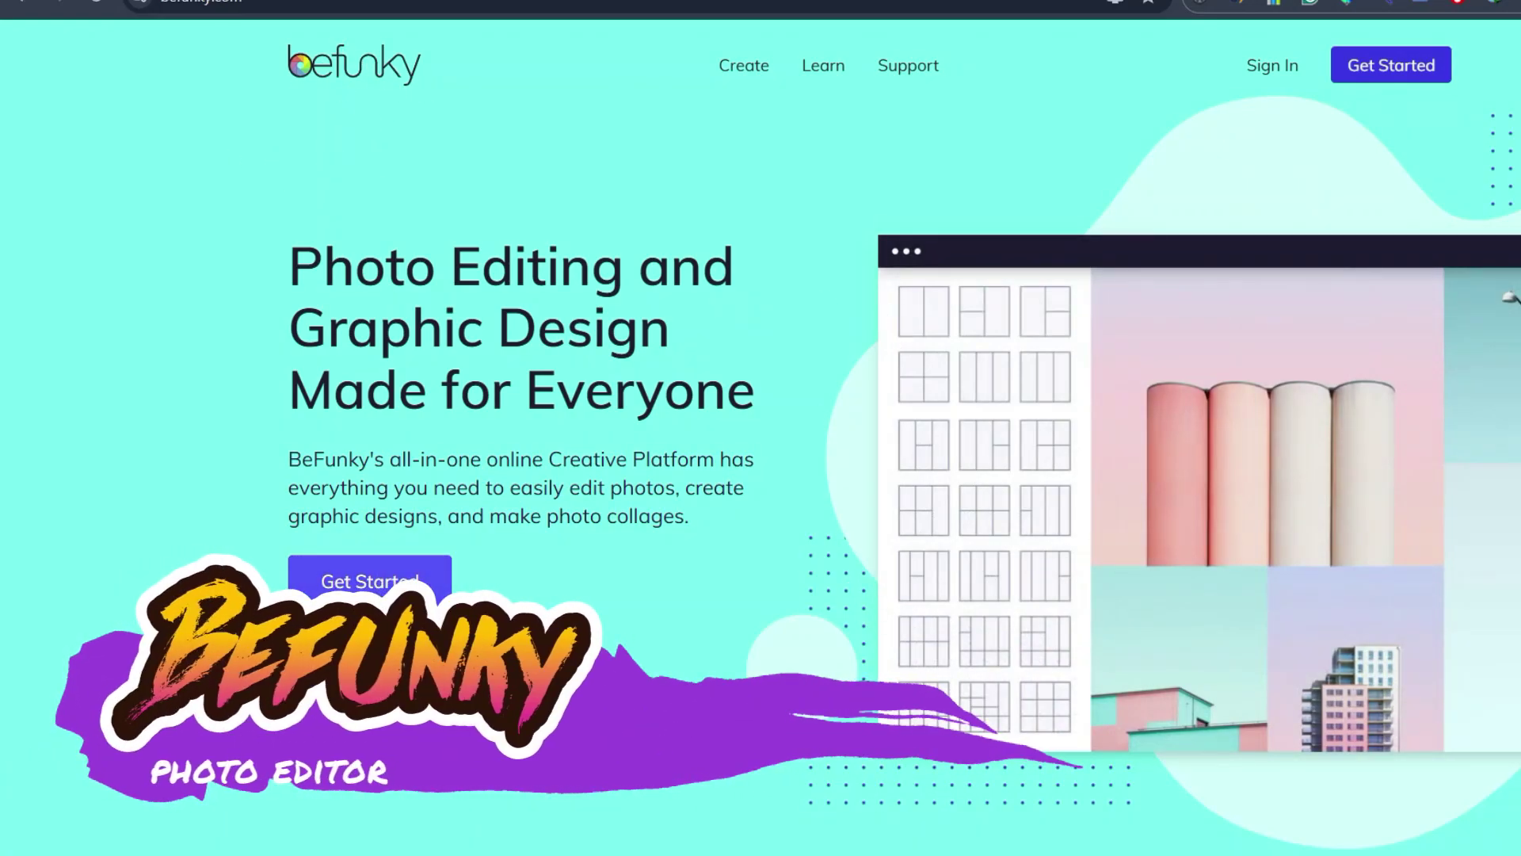
Start from BeFunky's Get Started button and choose Edit a Photo
click(397, 581)
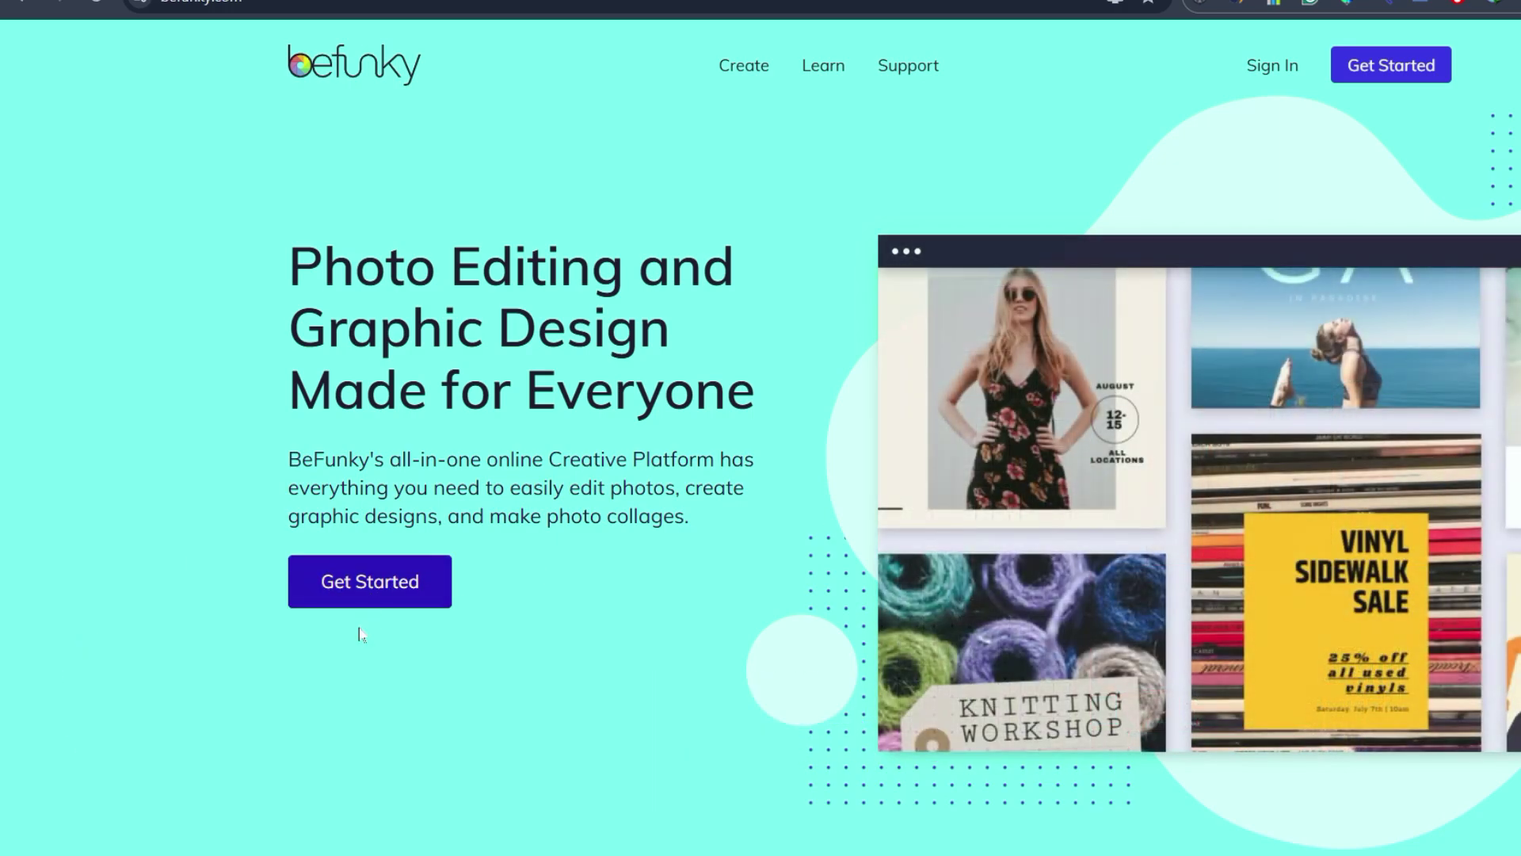
click(352, 597)
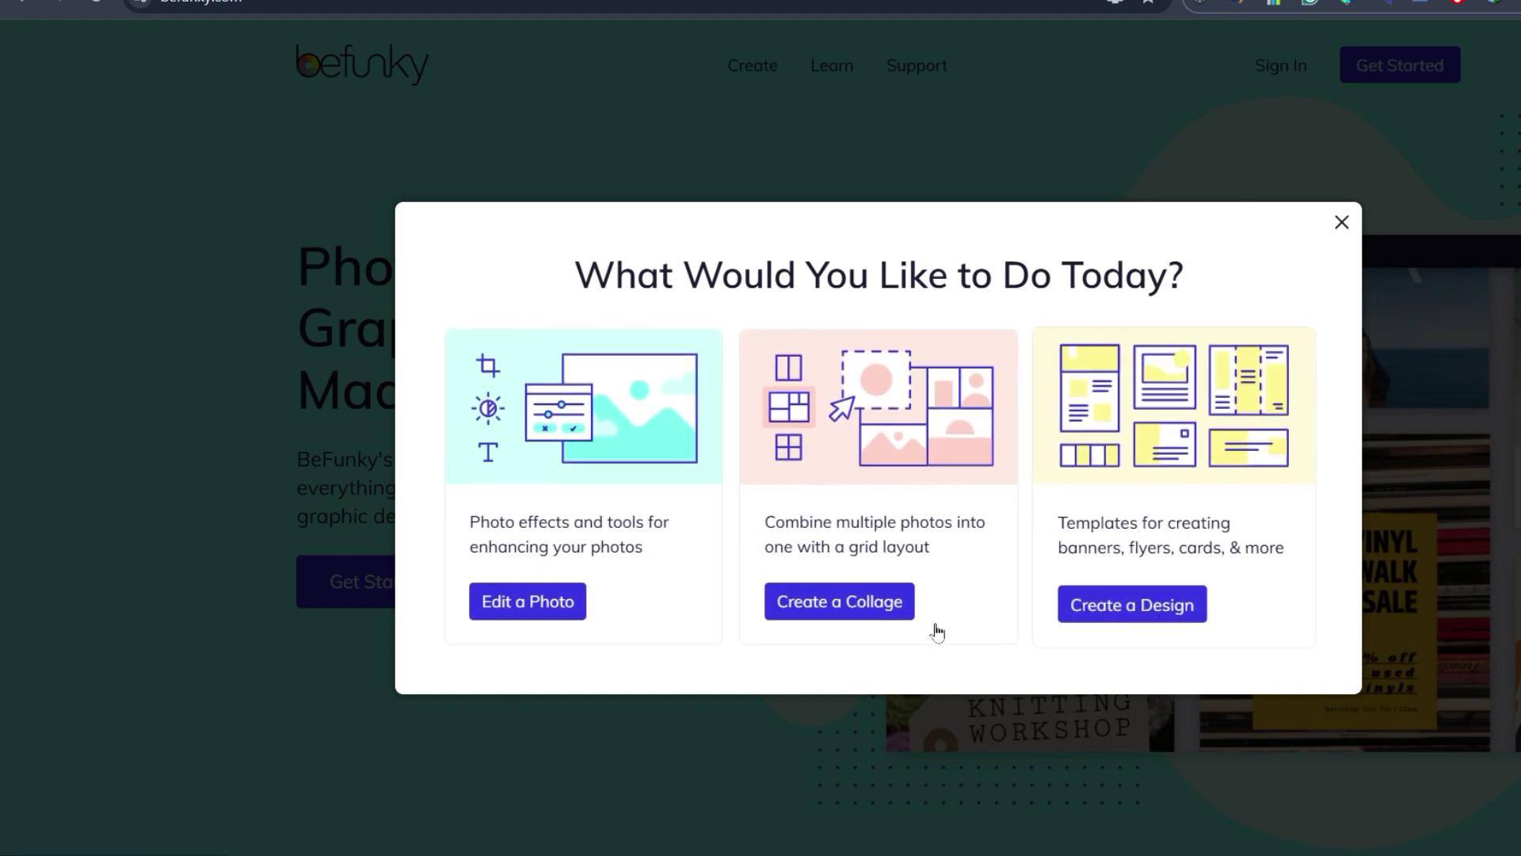
click(533, 617)
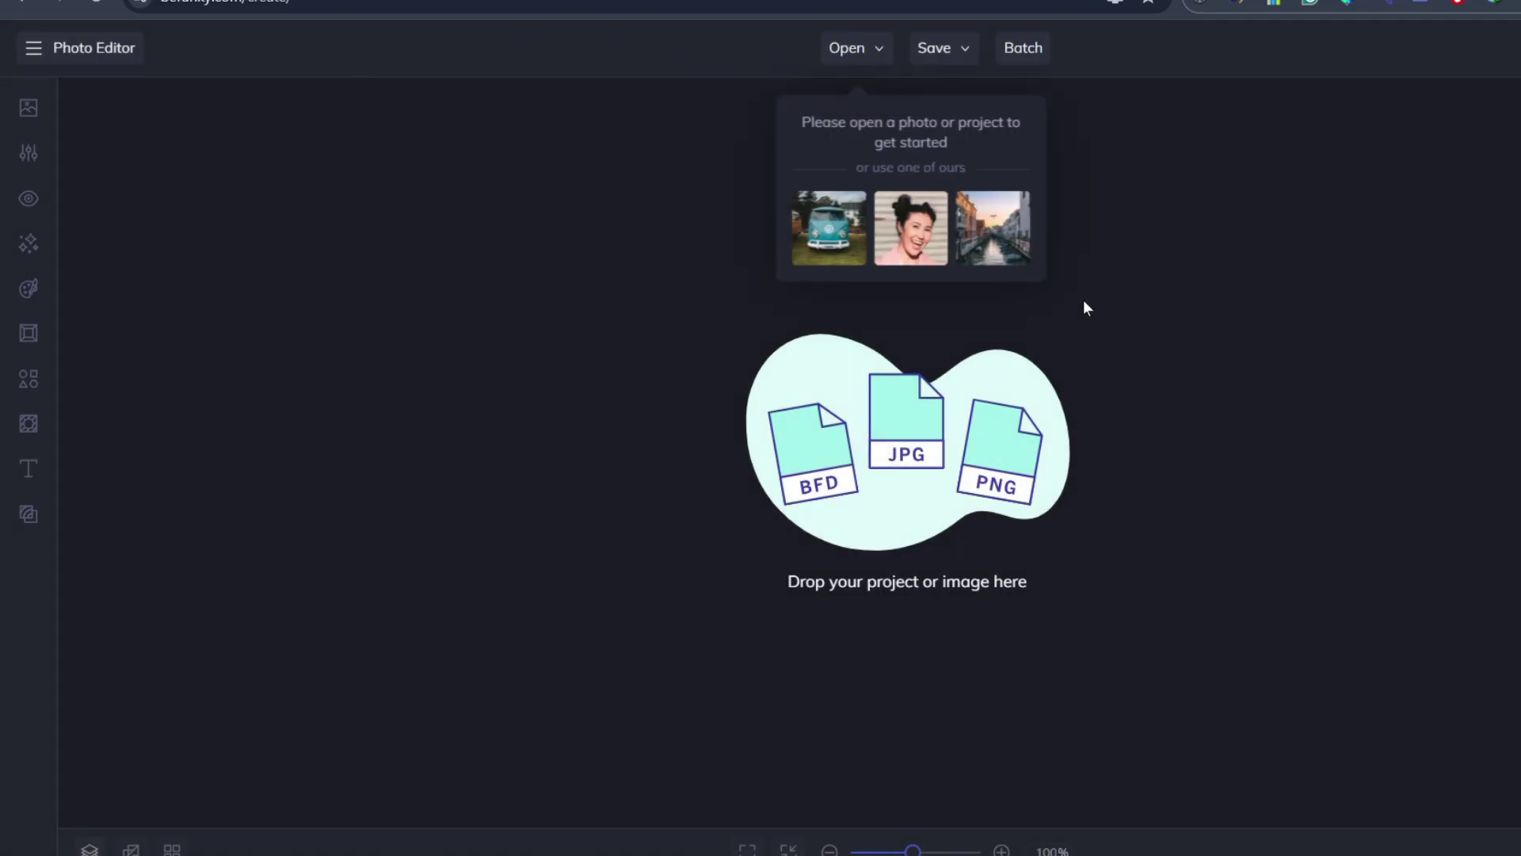
Load the BeFunky sample van photo and apply Sharpen at 30% amount
click(865, 57)
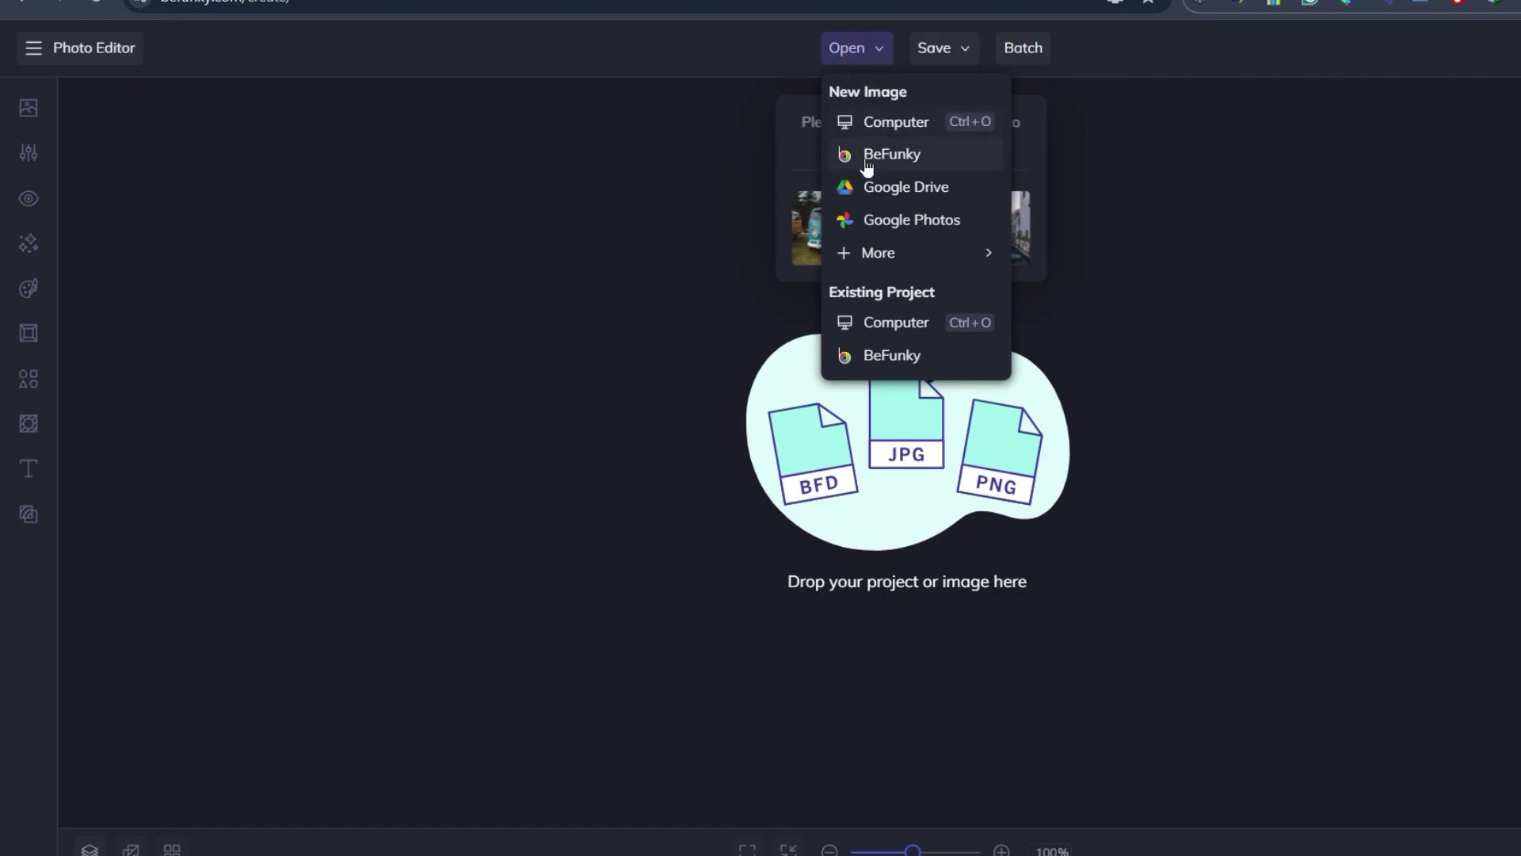
click(692, 223)
click(846, 229)
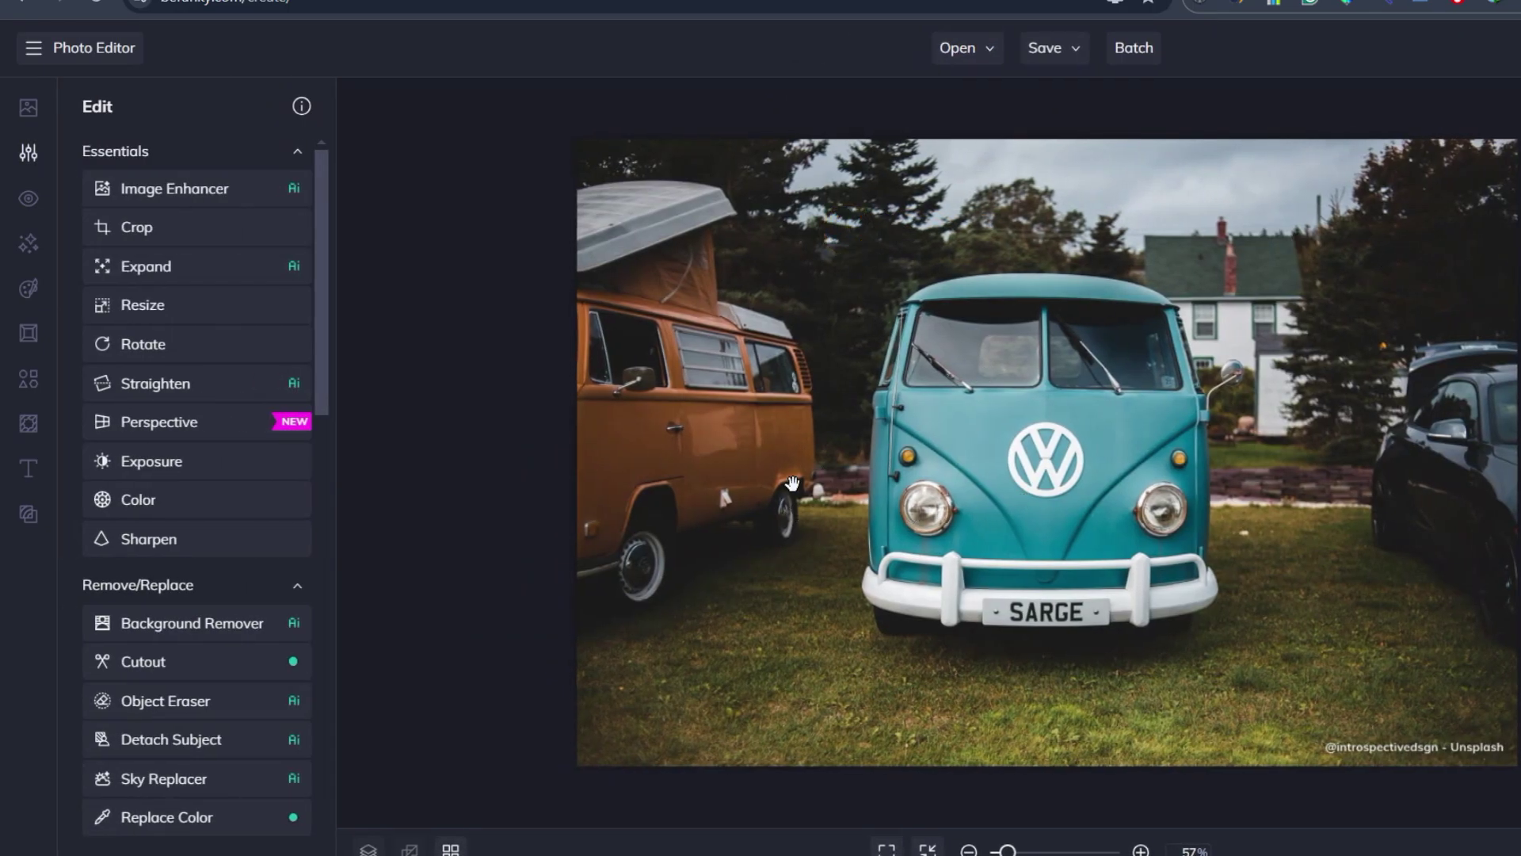
scroll(325, 237, down, 1)
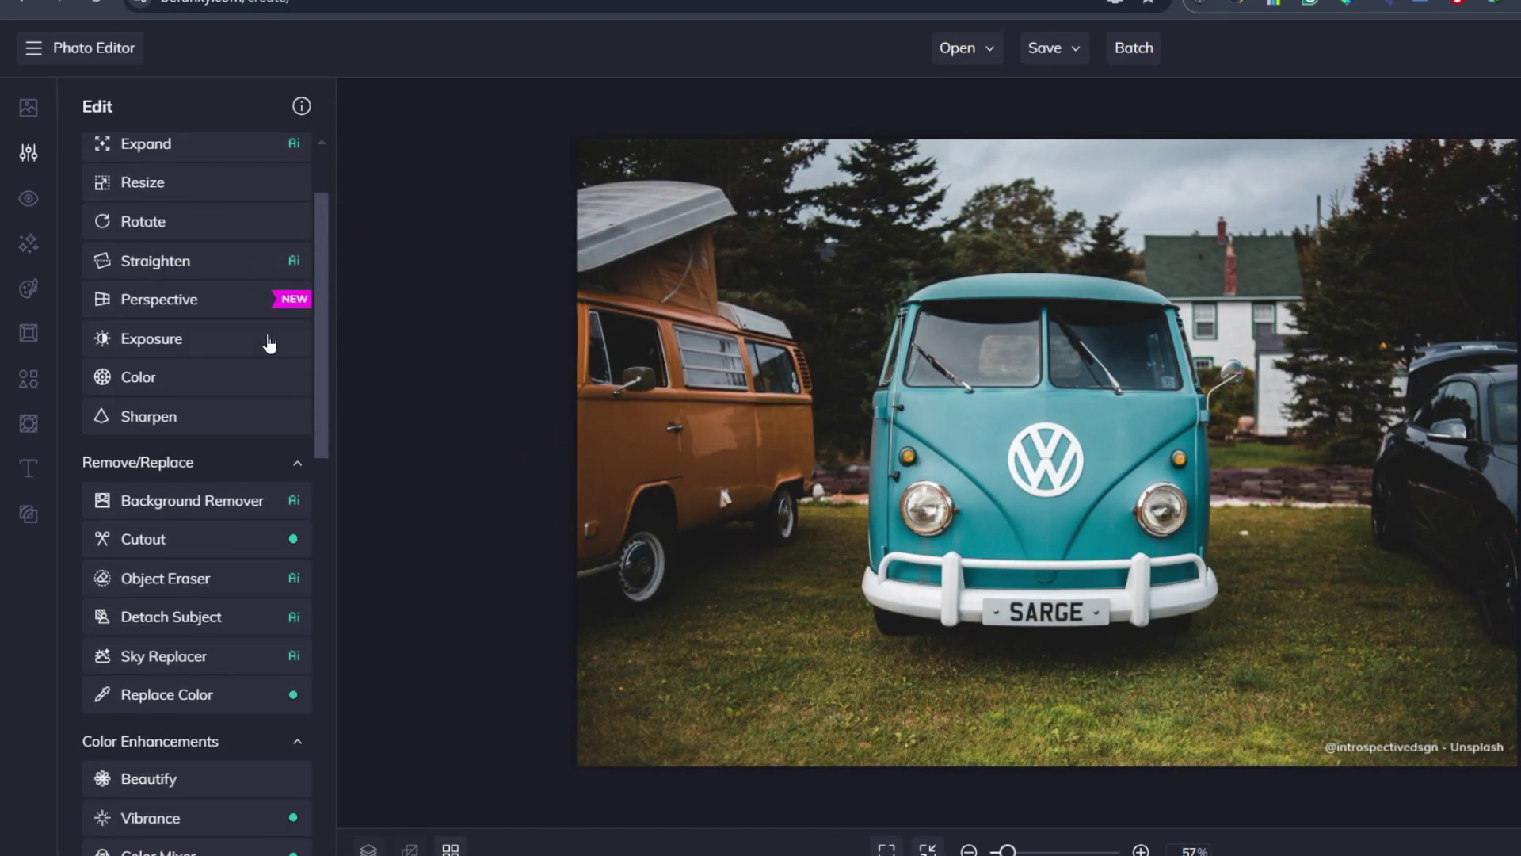
scroll(163, 251, up, 1)
click(177, 536)
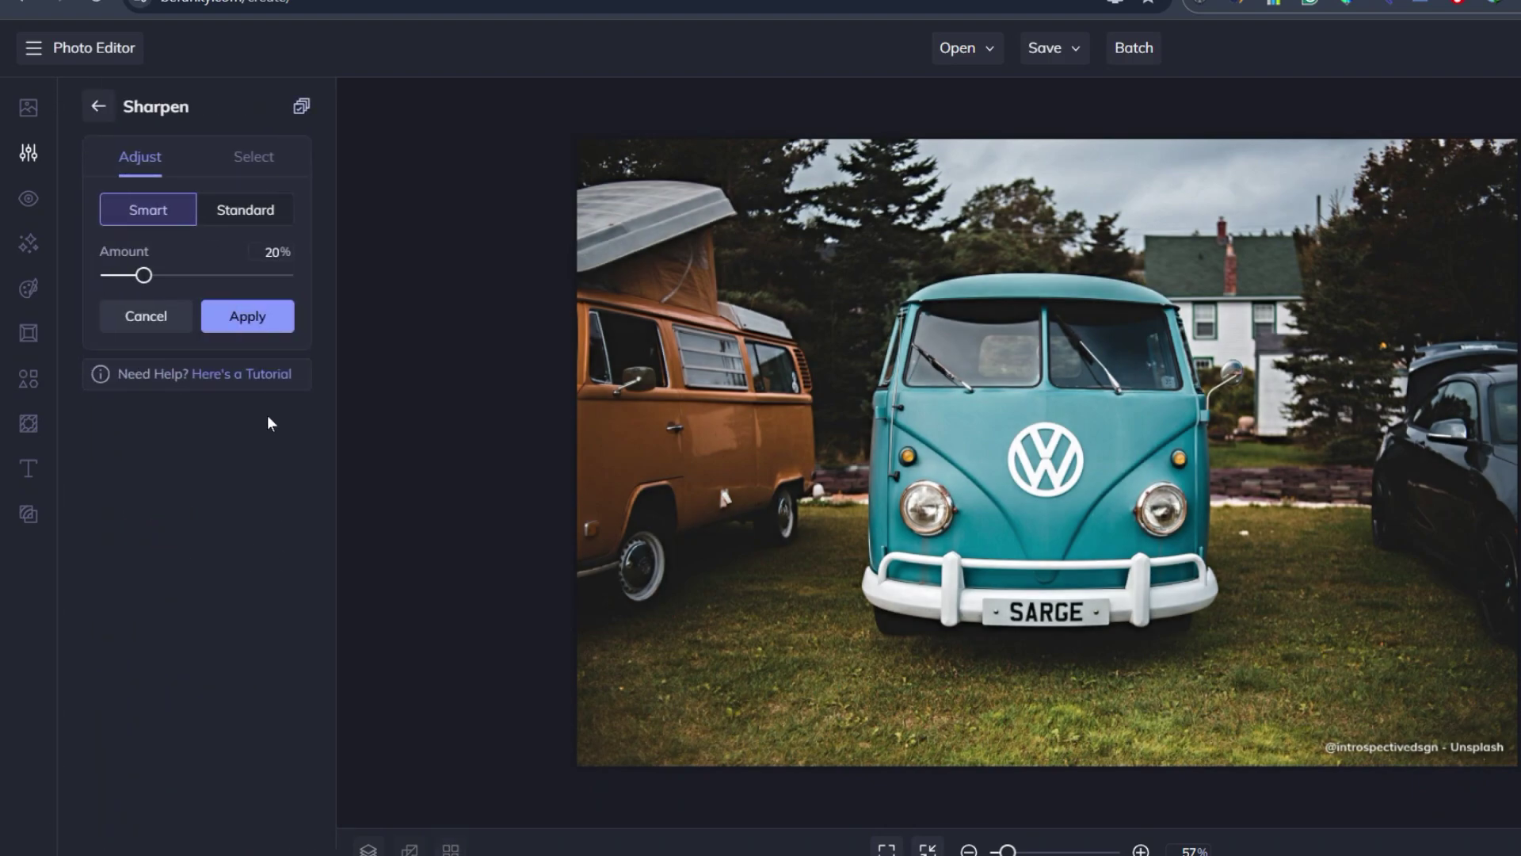
drag(174, 281, 175, 282)
click(248, 319)
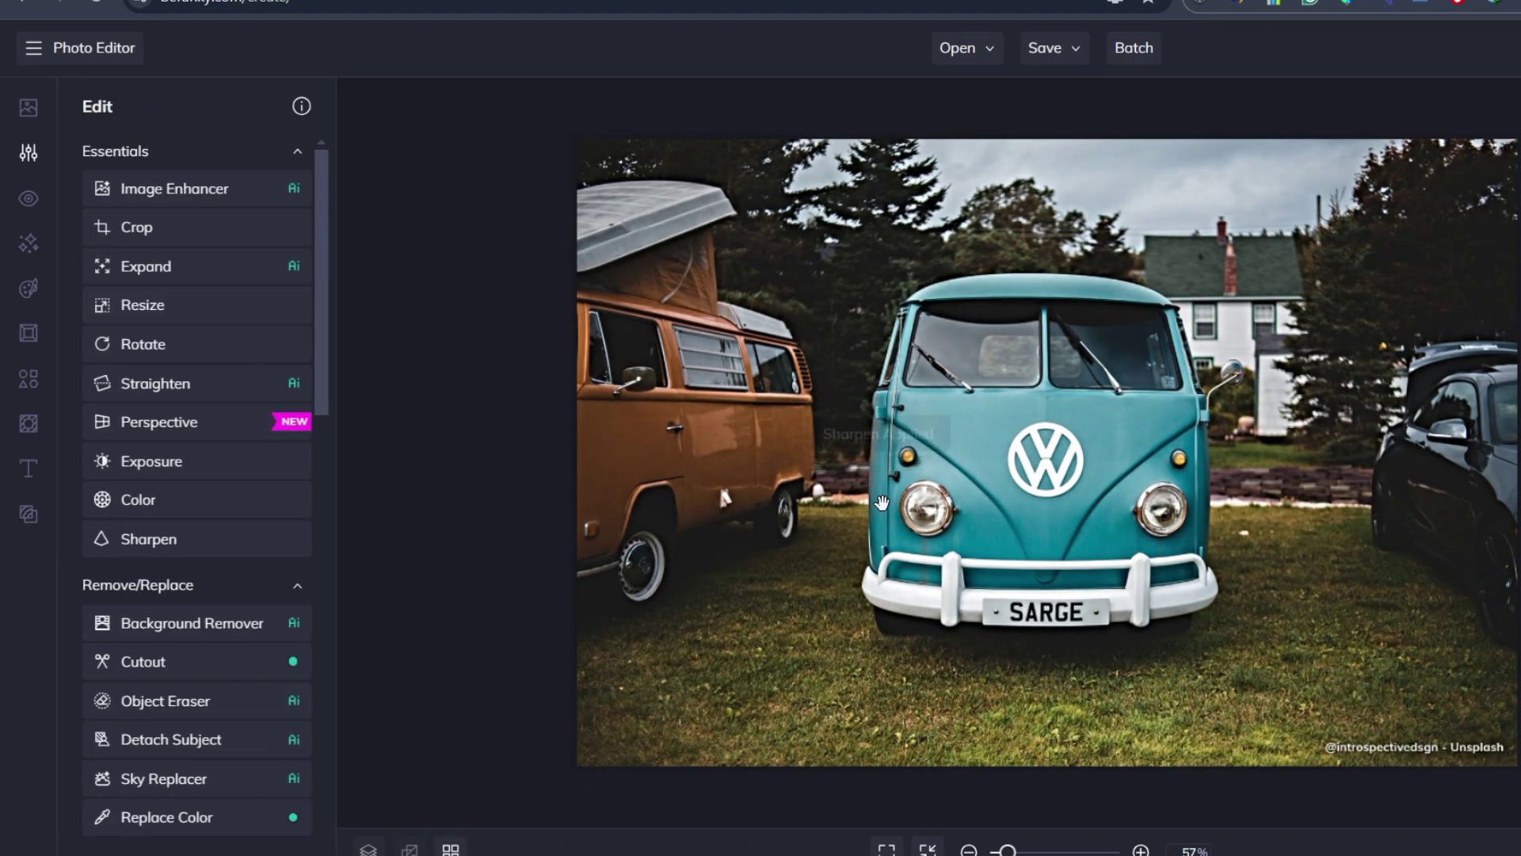
Save the sharpened photo to the computer as a JPG, then choose Create a Design
click(1075, 53)
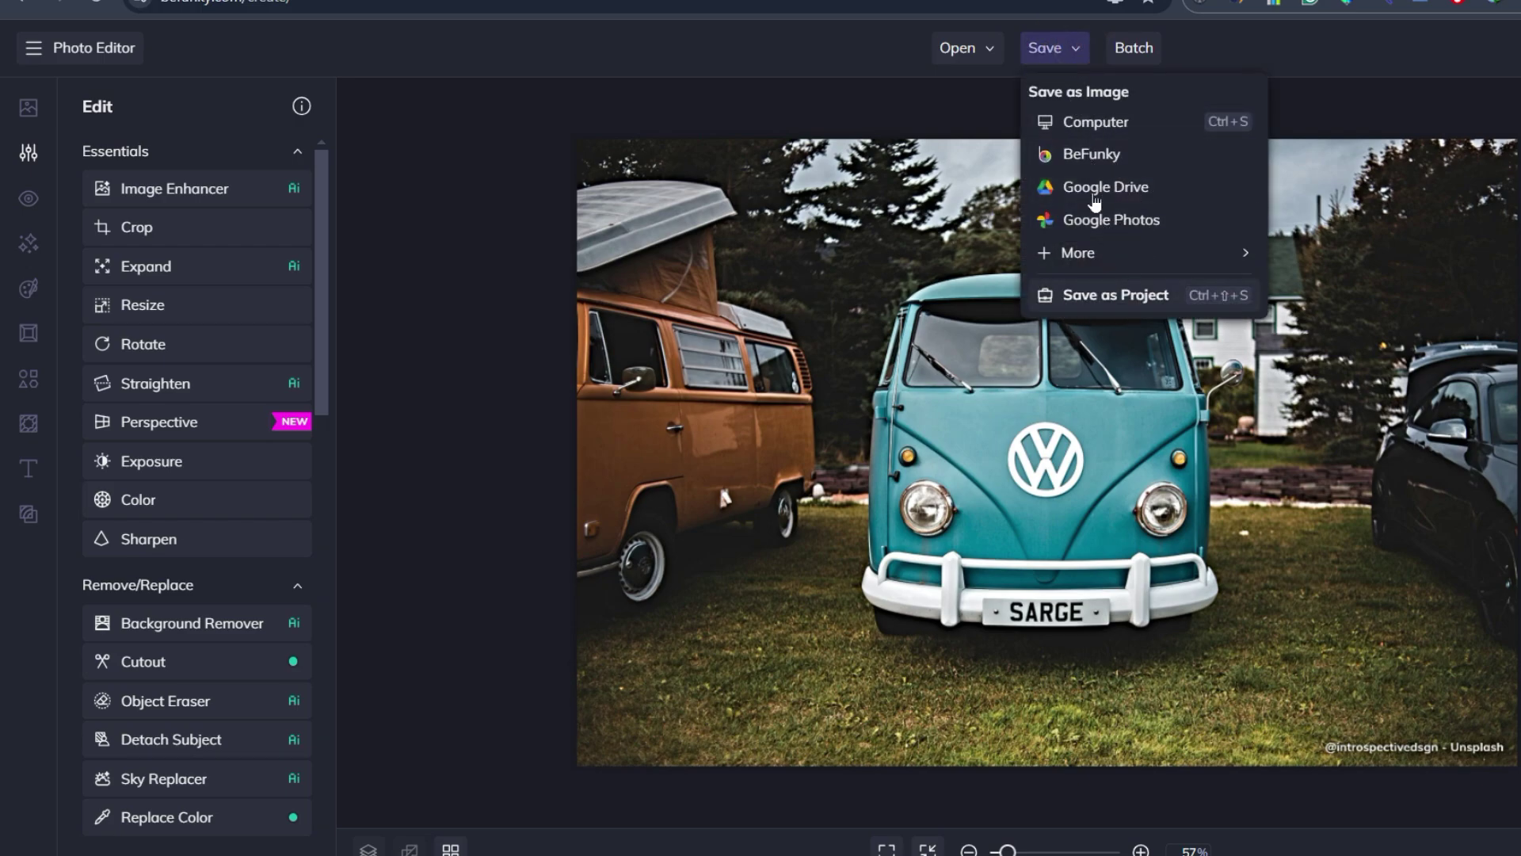
click(1094, 122)
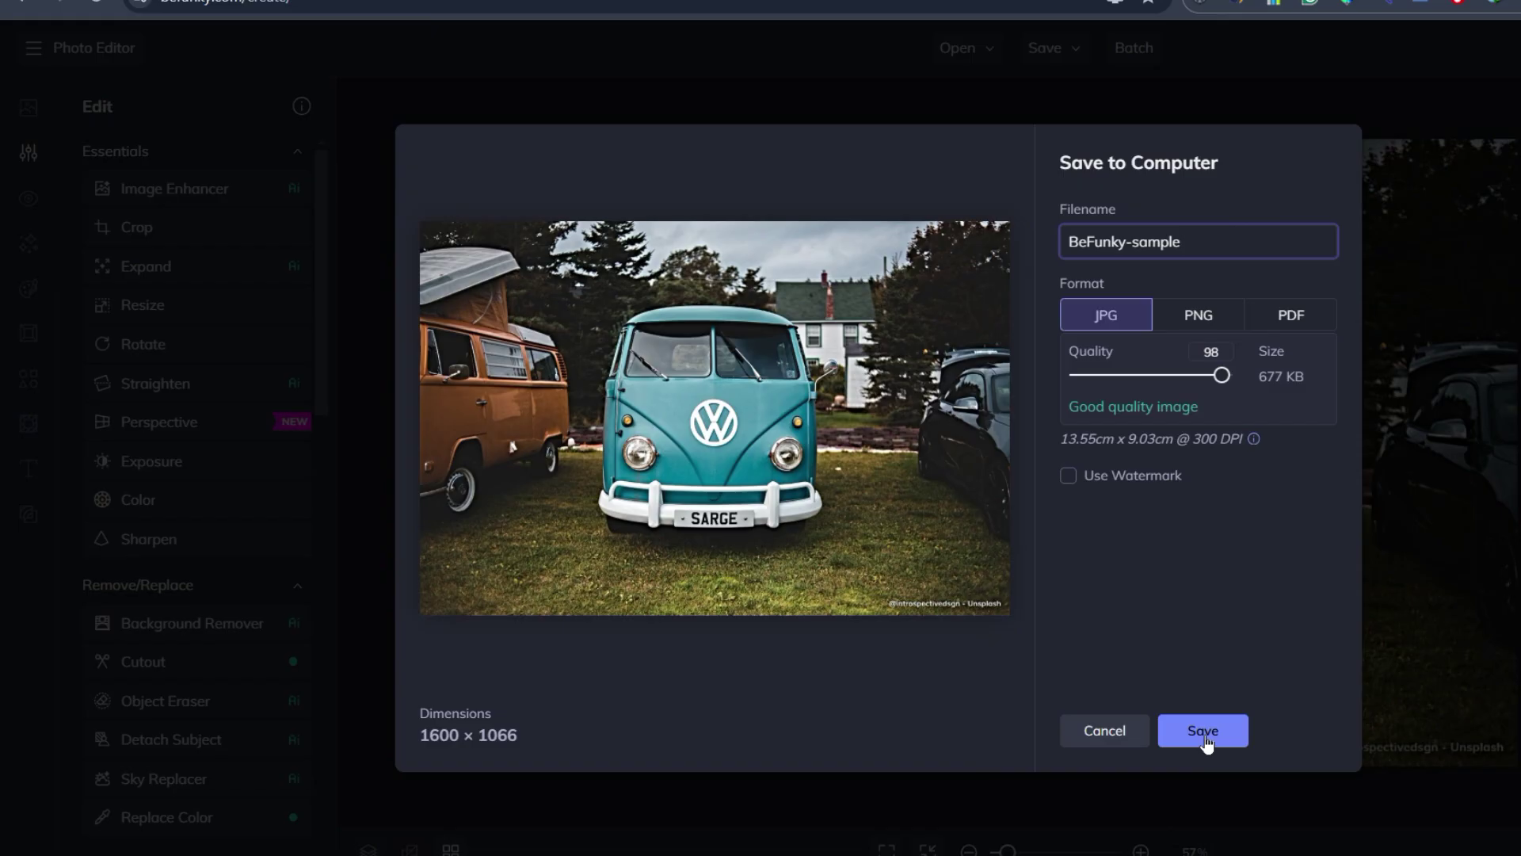
click(1204, 732)
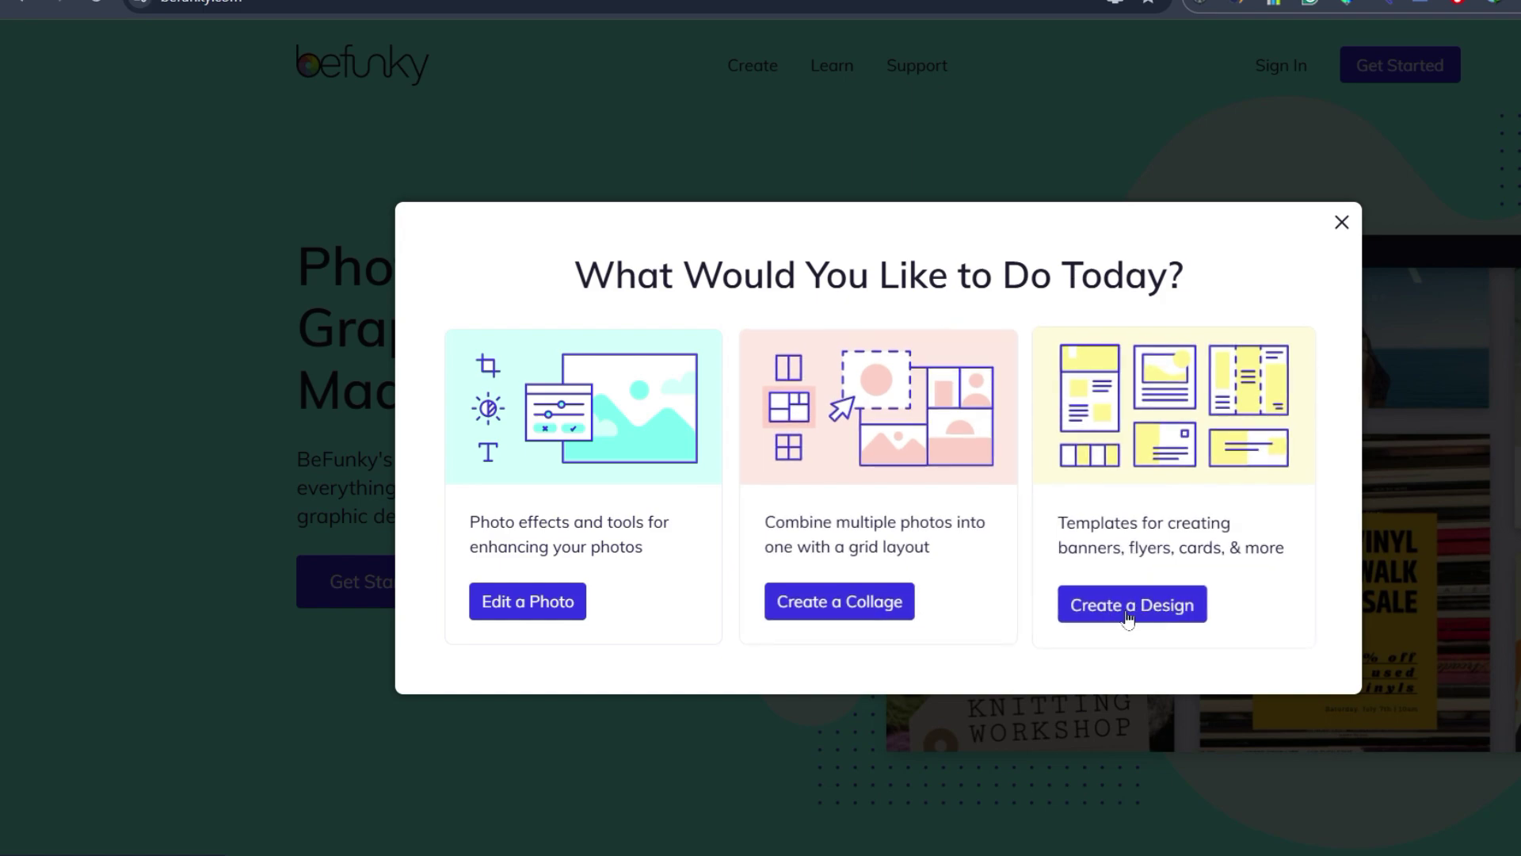
click(533, 604)
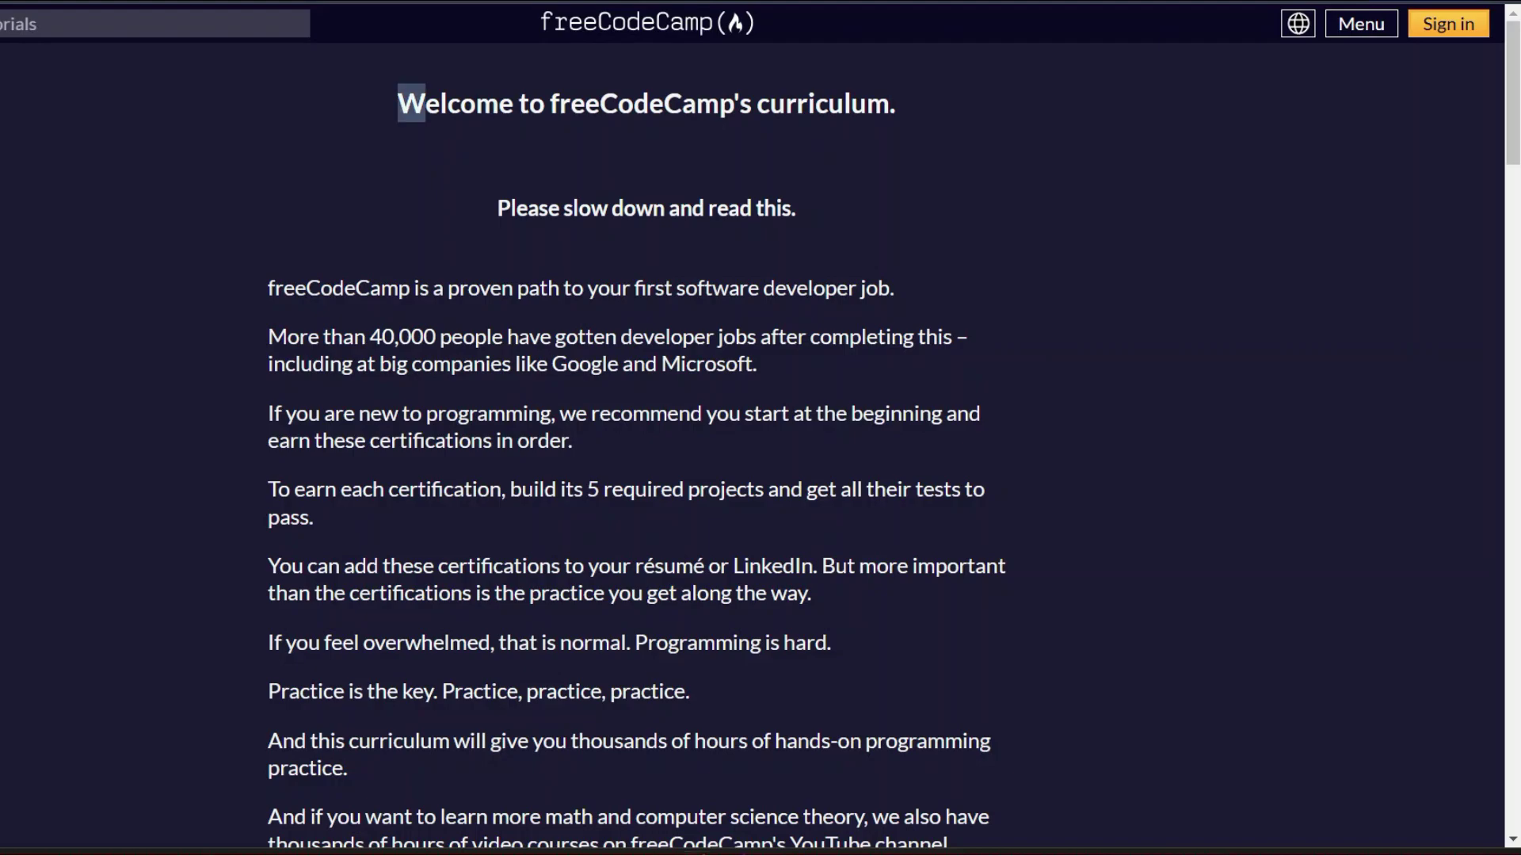
Highlight the freeCodeCamp core curriculum welcome heading, then press Ctrl+Enter
drag(426, 109, 932, 117)
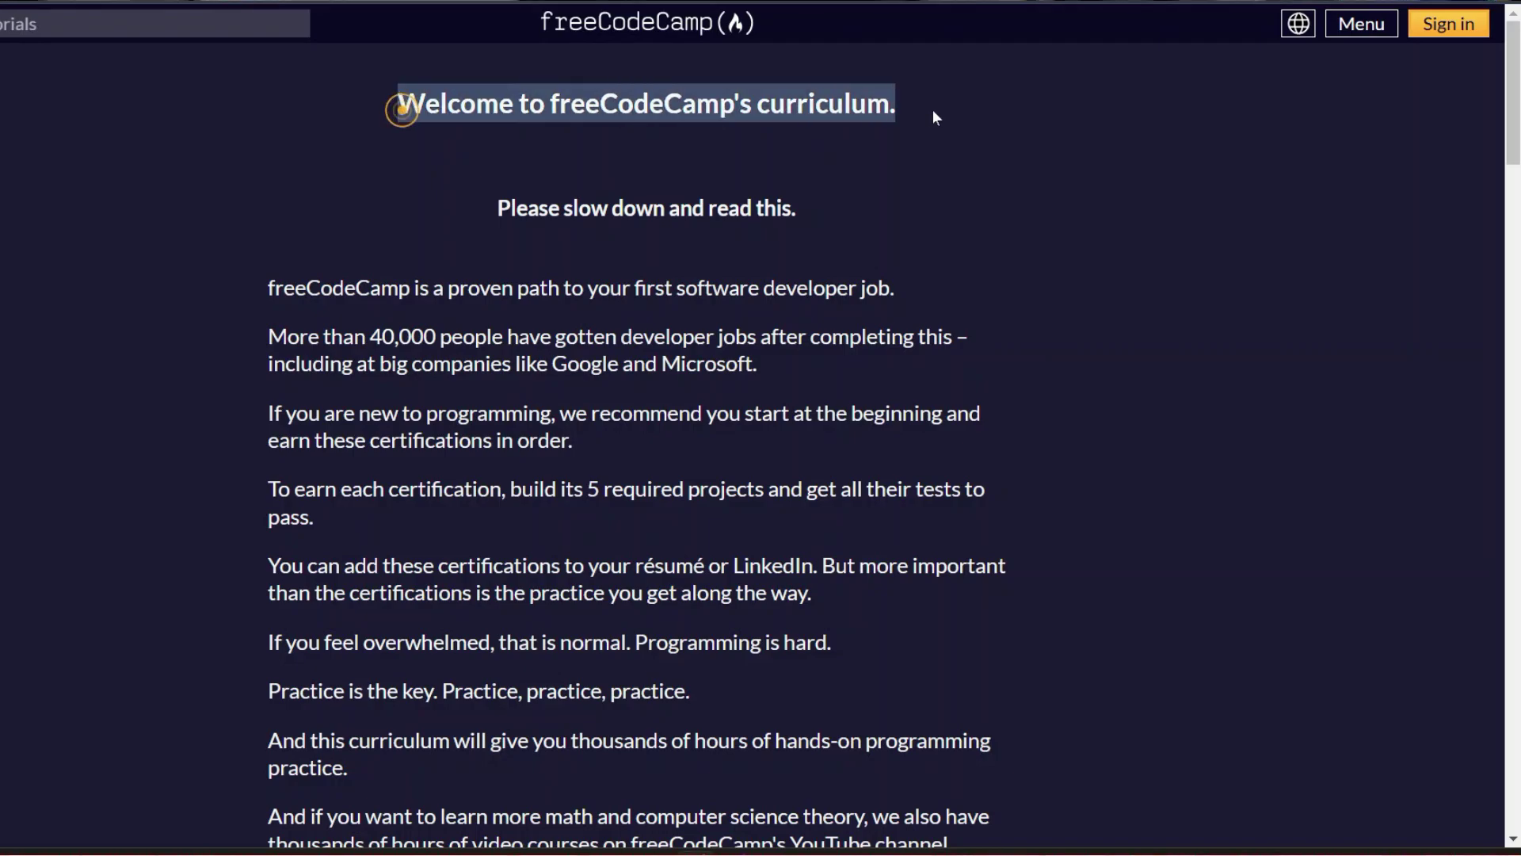
scroll(808, 530, down, 10)
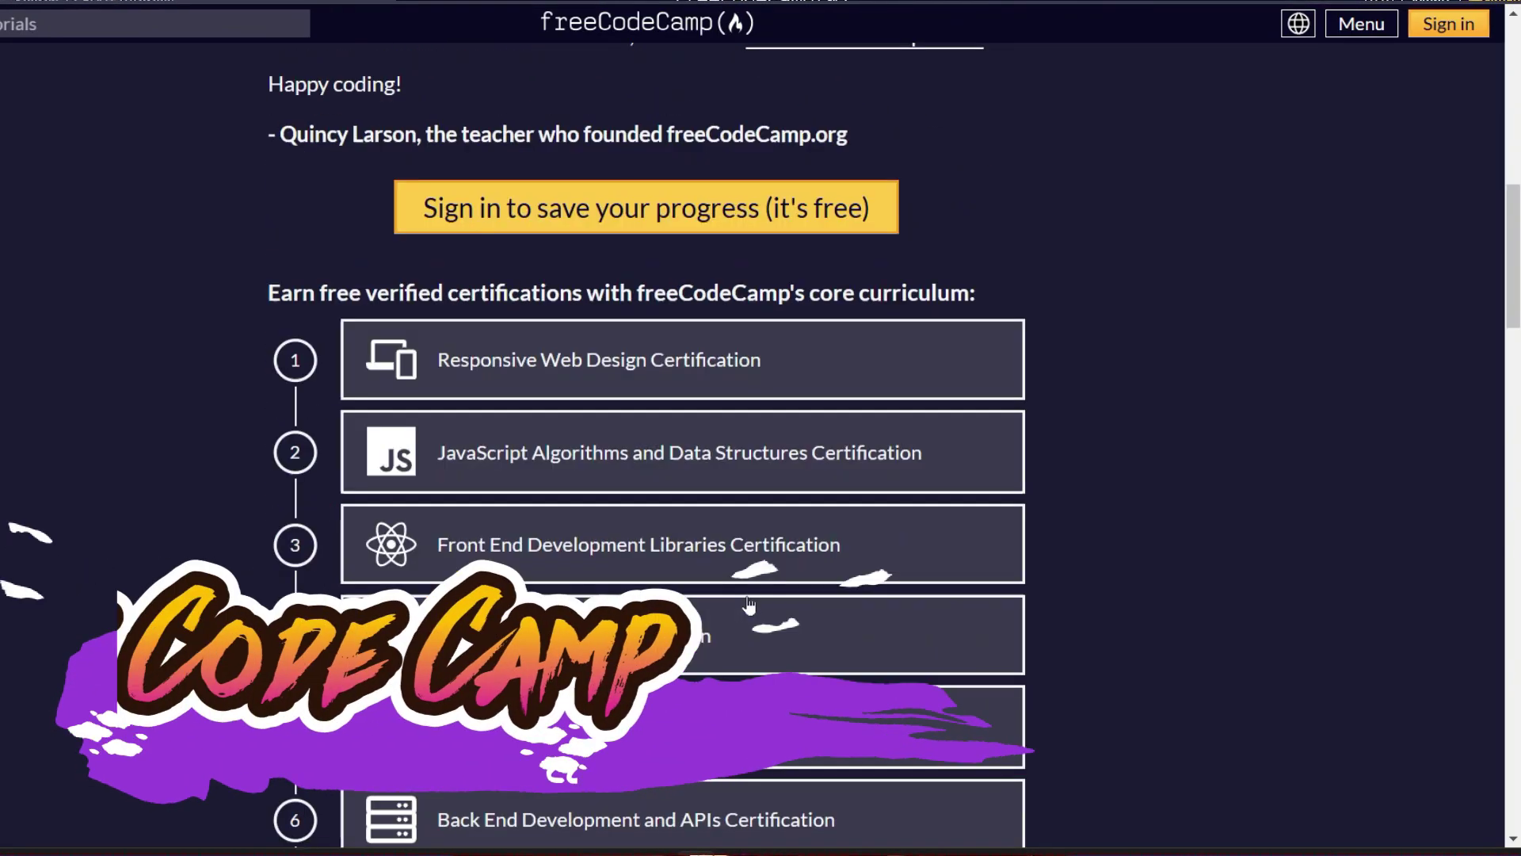
scroll(809, 530, down, 2)
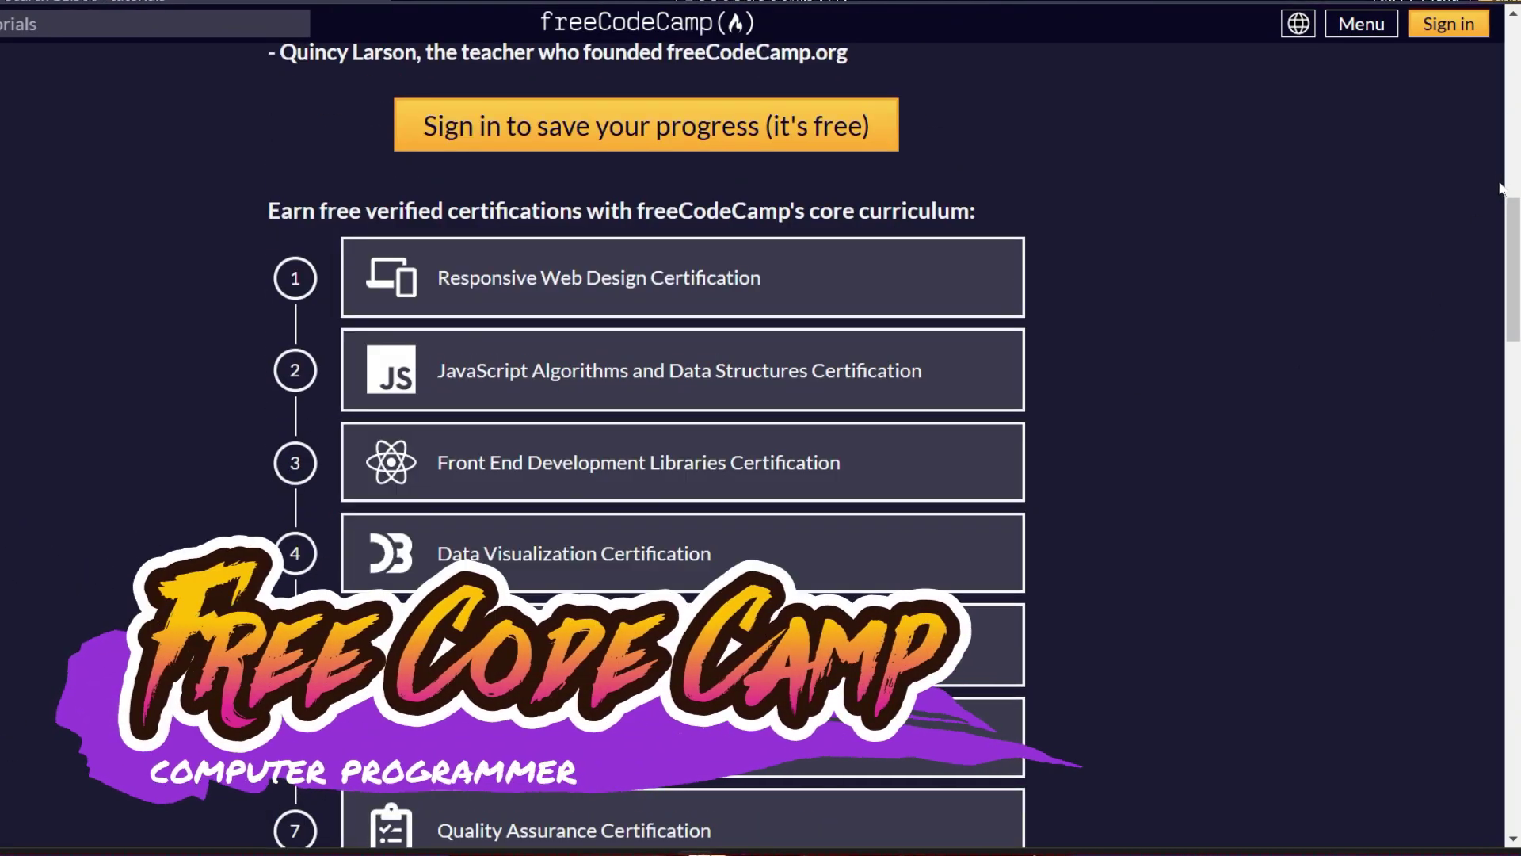
drag(1513, 212, 1512, 223)
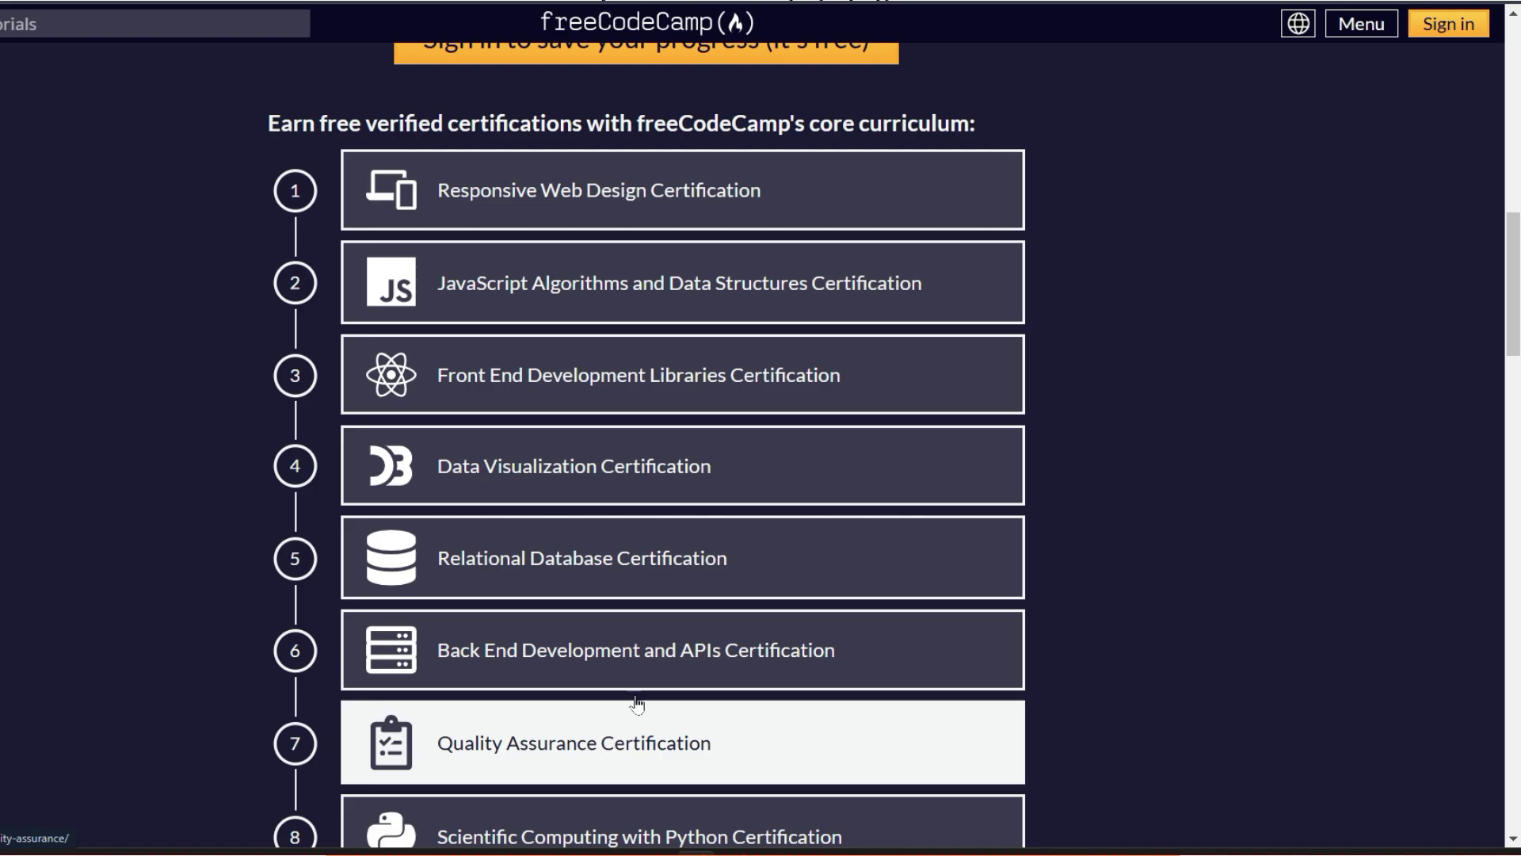
drag(1508, 285, 1507, 371)
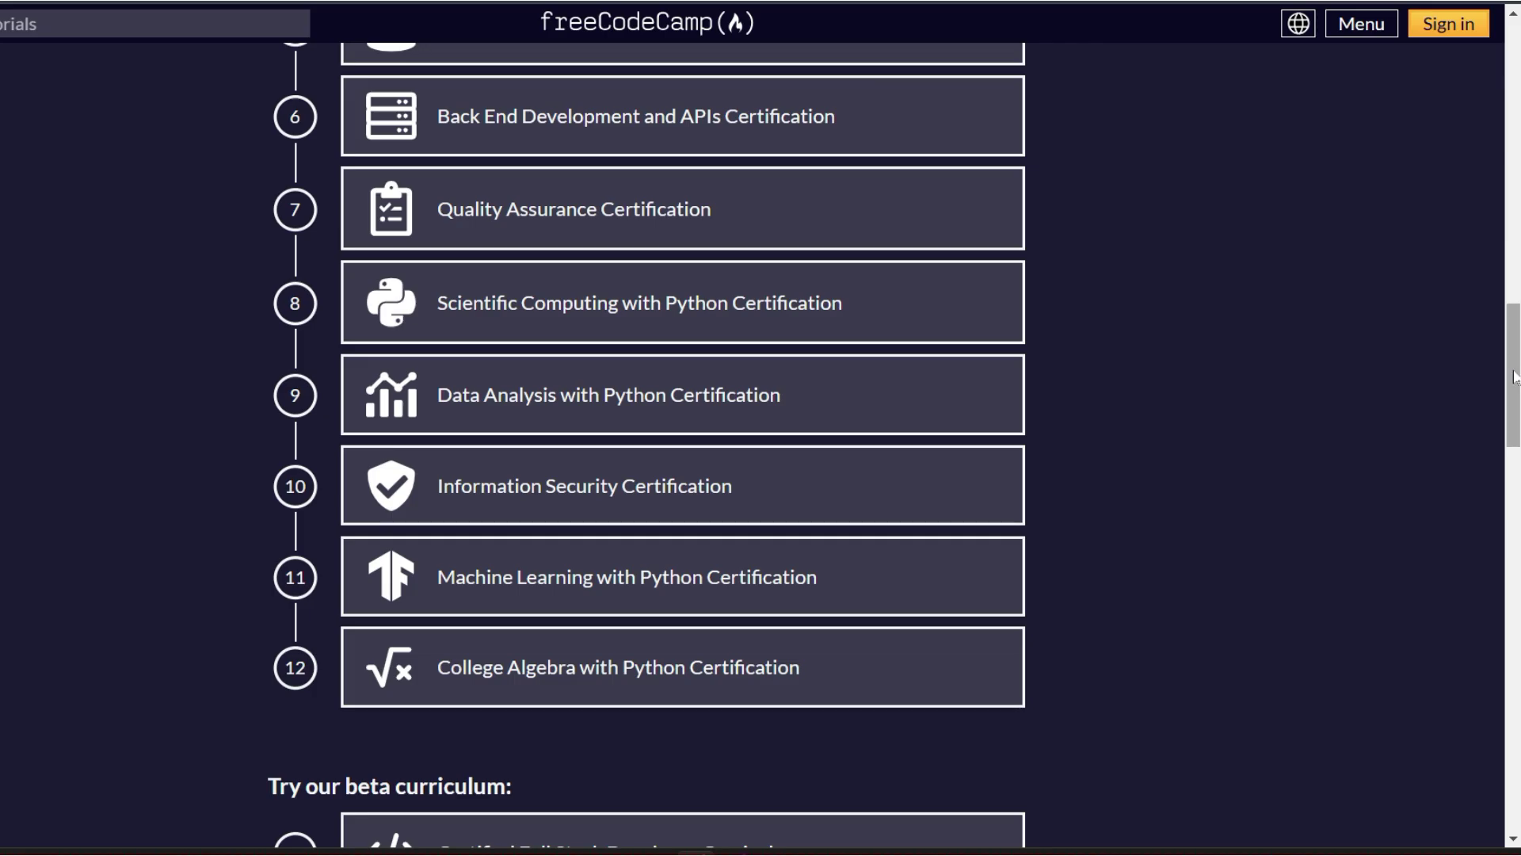
scroll(1513, 376, down, 5)
scroll(391, 636, down, 3)
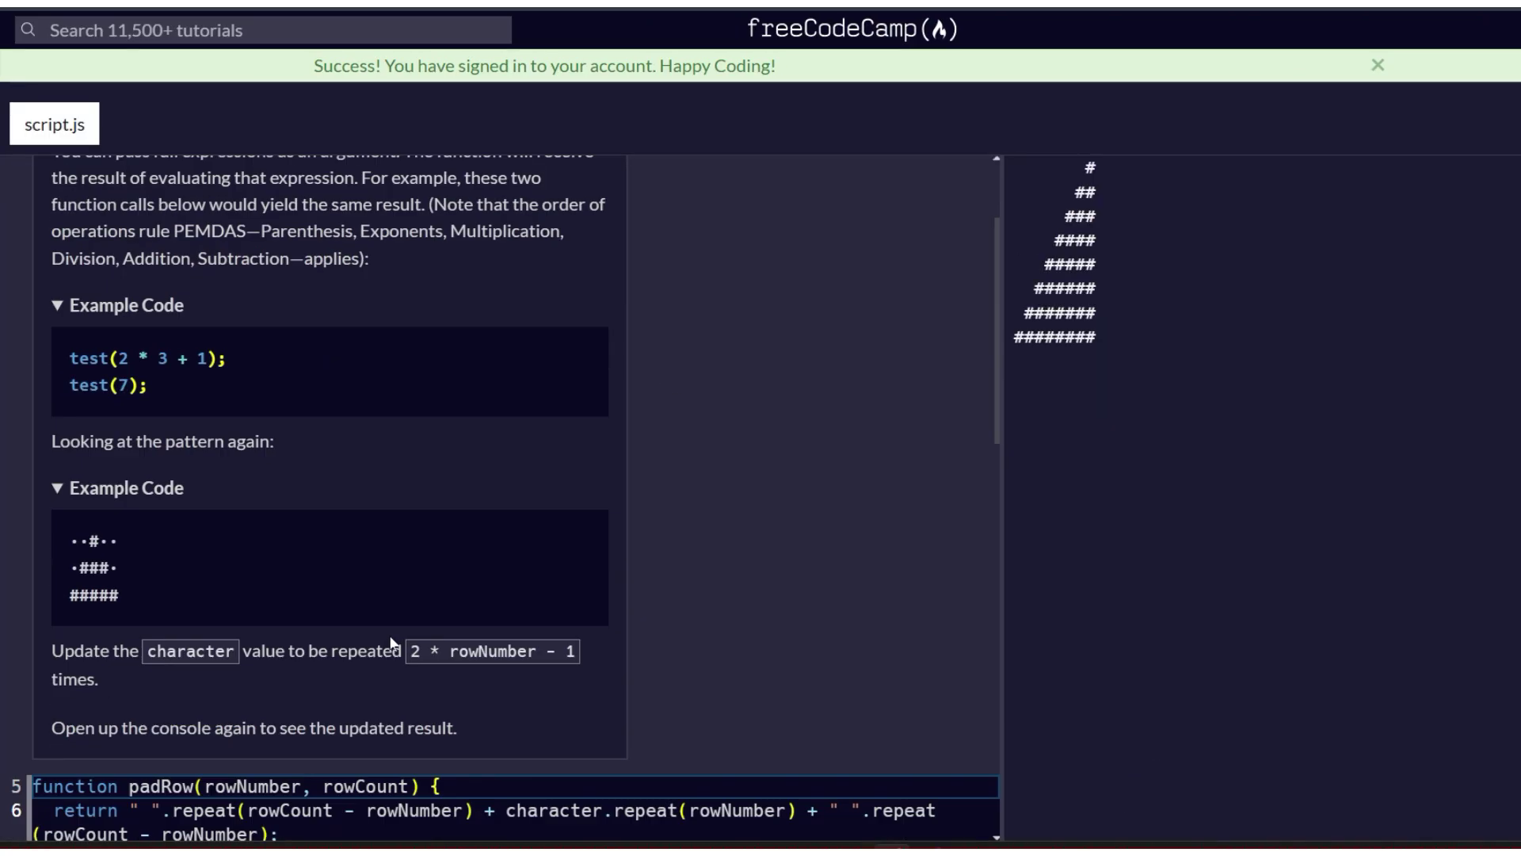
key(ctrl+Return)
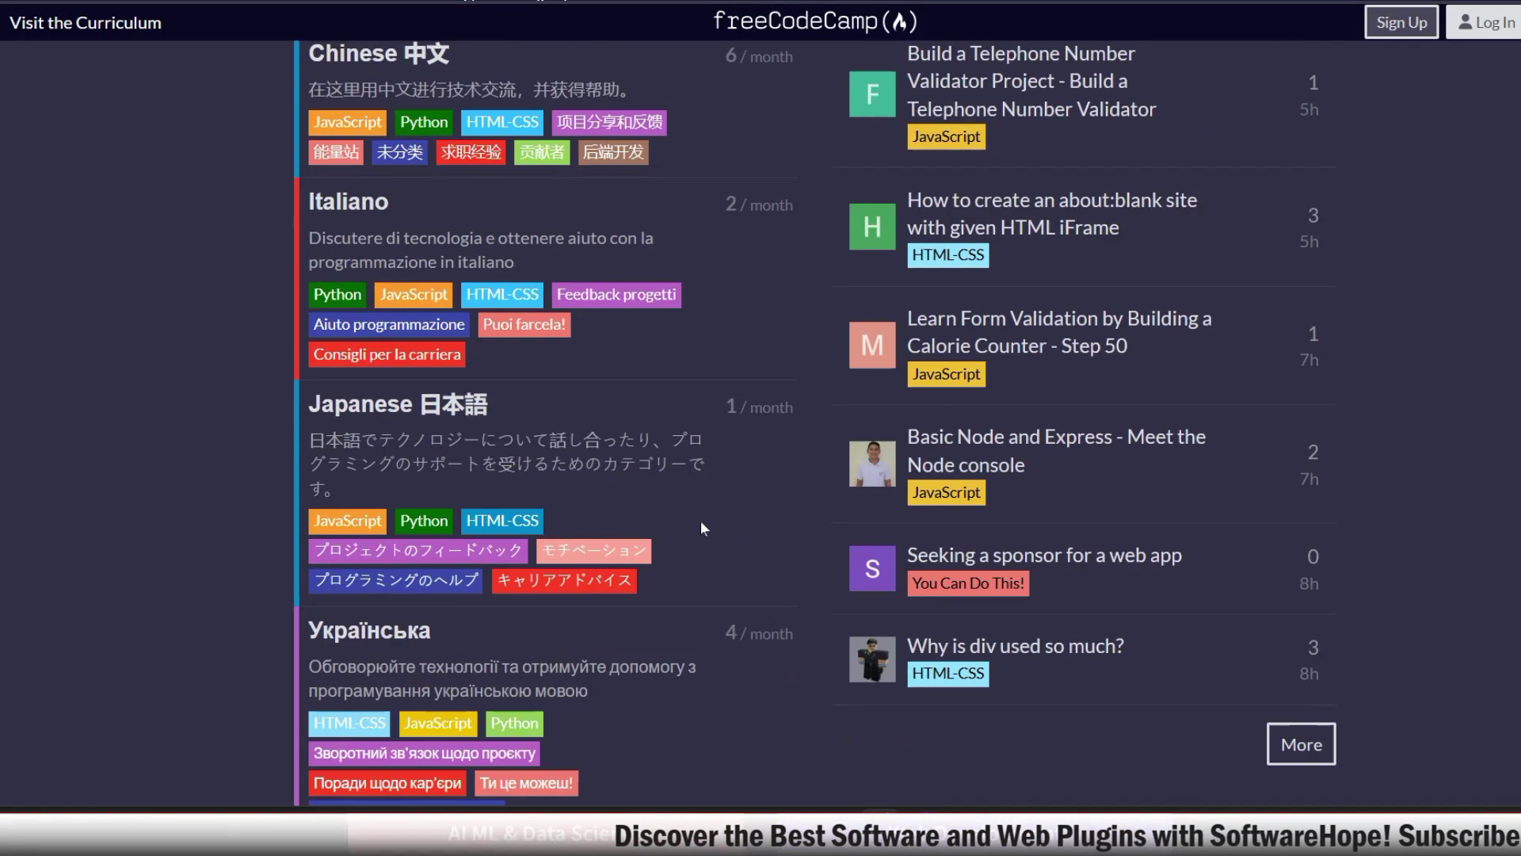
scroll(701, 521, up, 4)
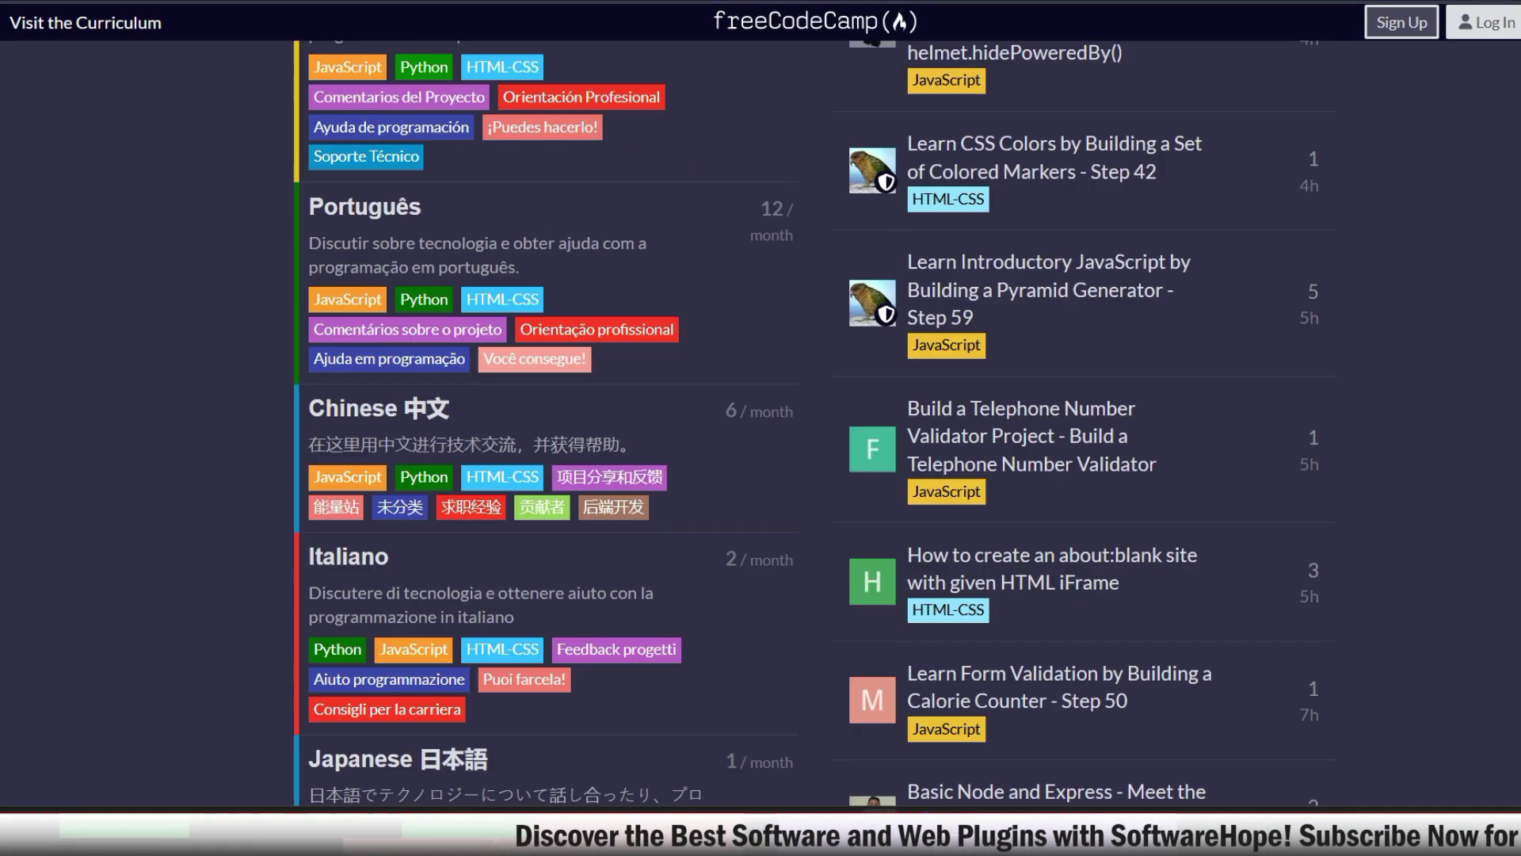
scroll(699, 521, up, 10)
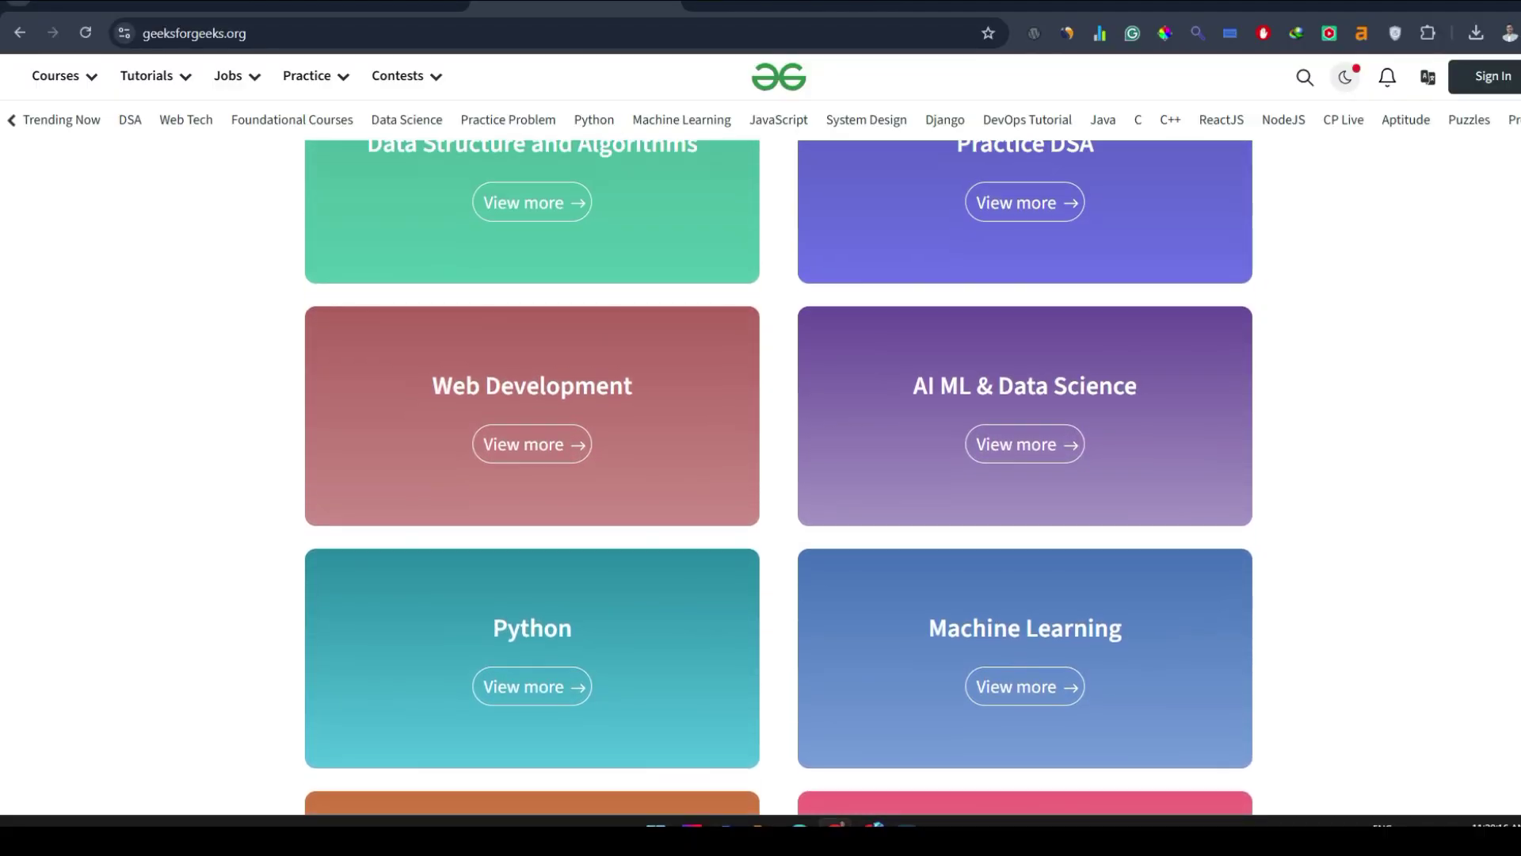
scroll(1512, 272, up, 1)
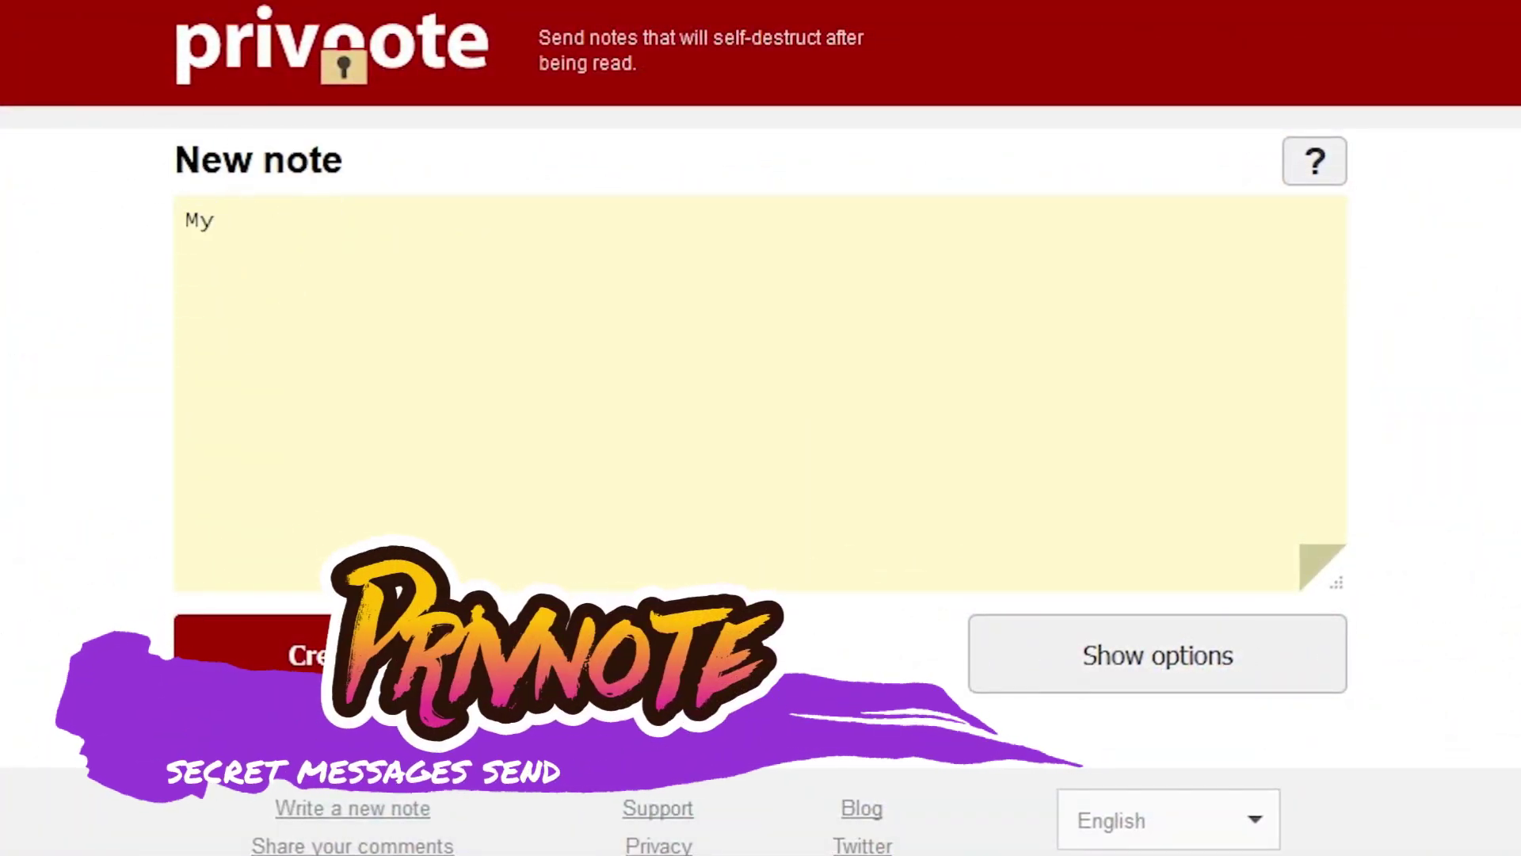
text(.)
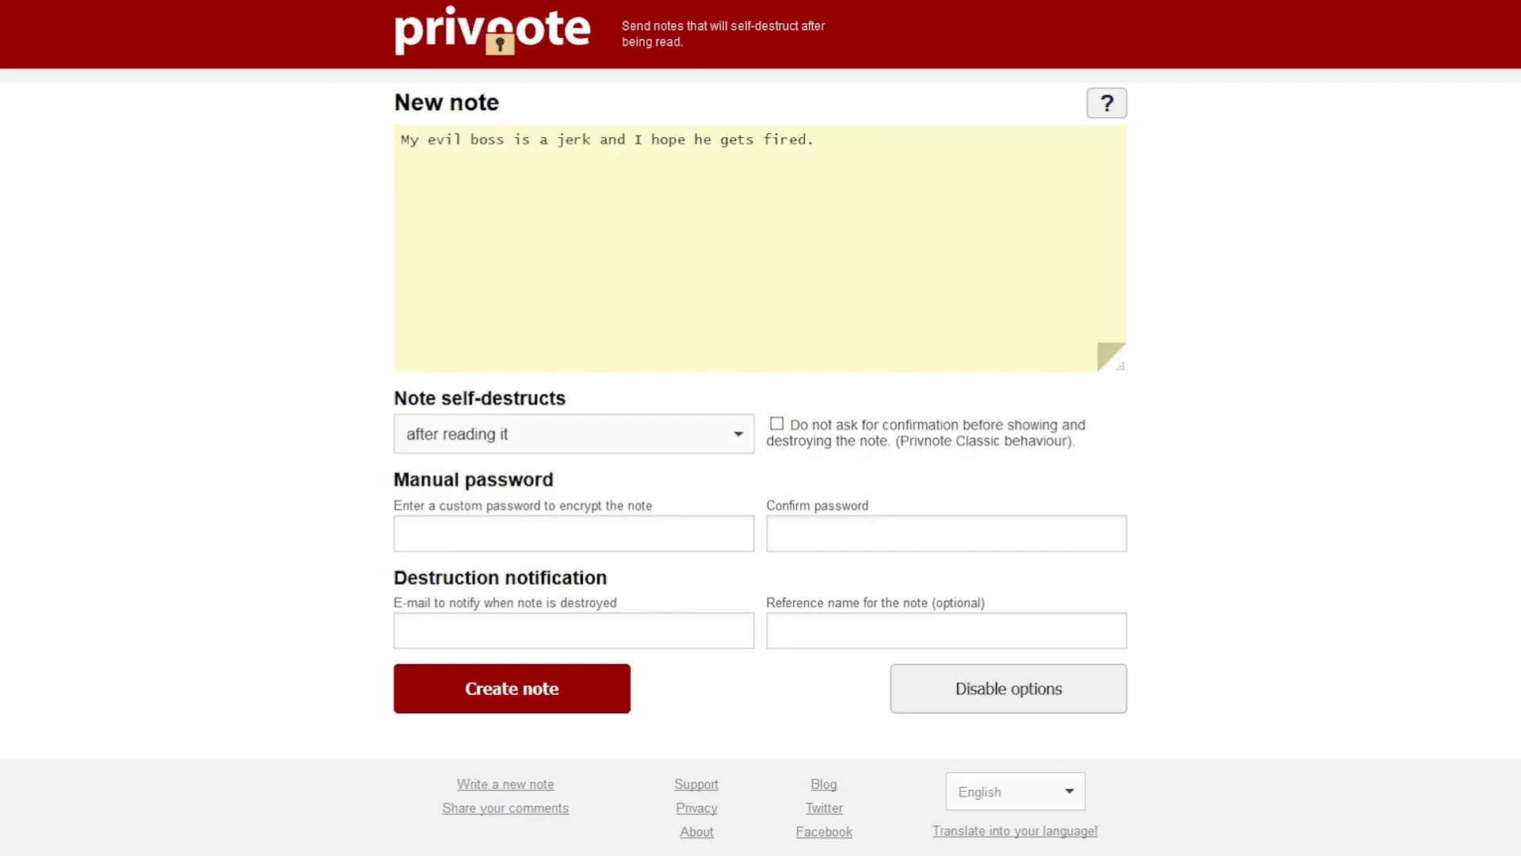
Create the self-destructing Privnote note about the boss being fired
click(534, 682)
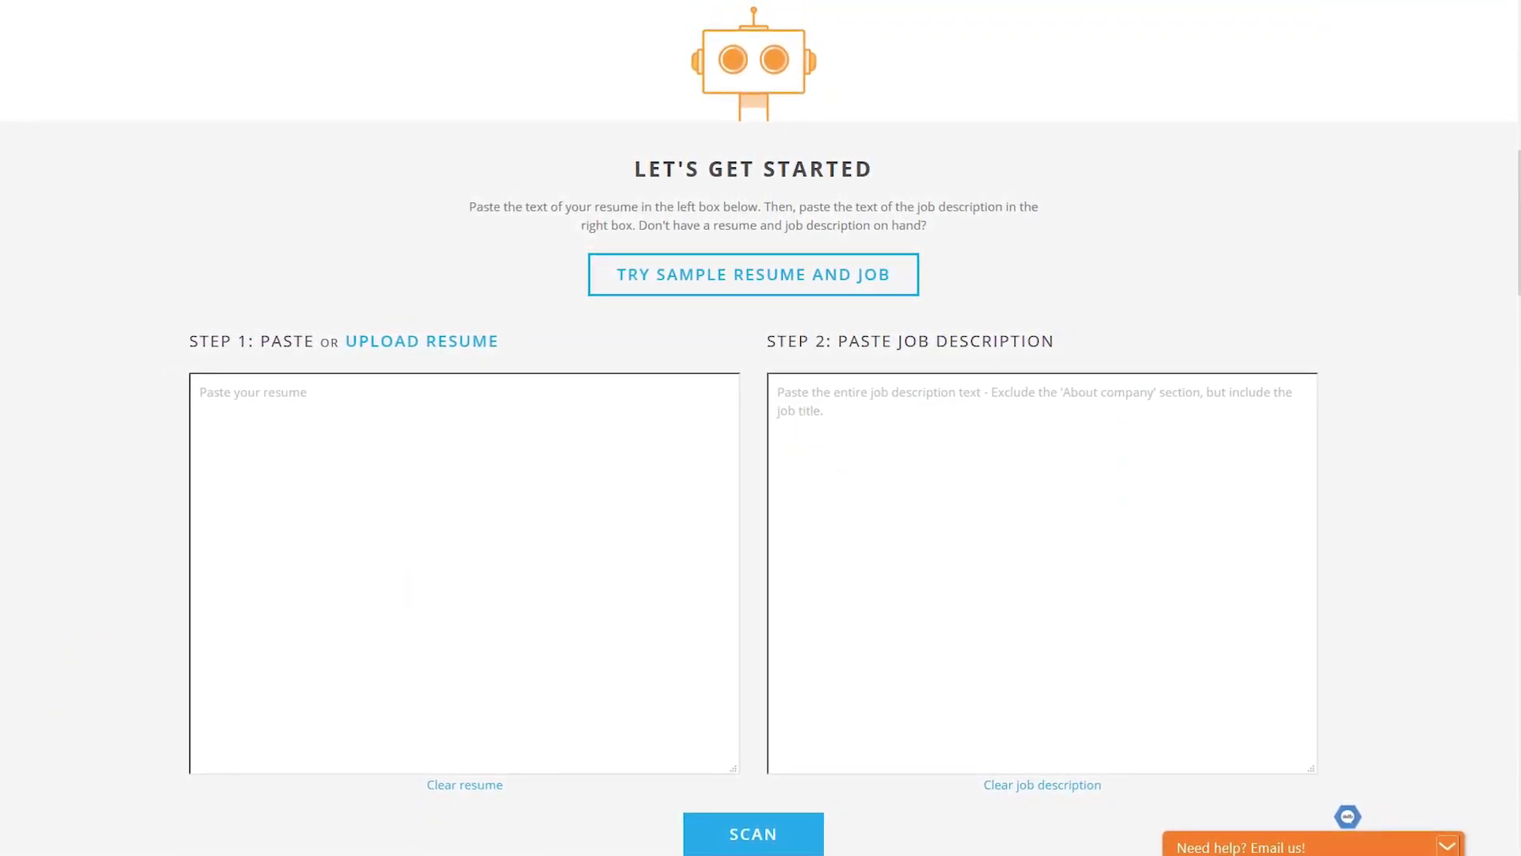
Paste the sample resume and job description into Jobscan and run the scan
click(210, 390)
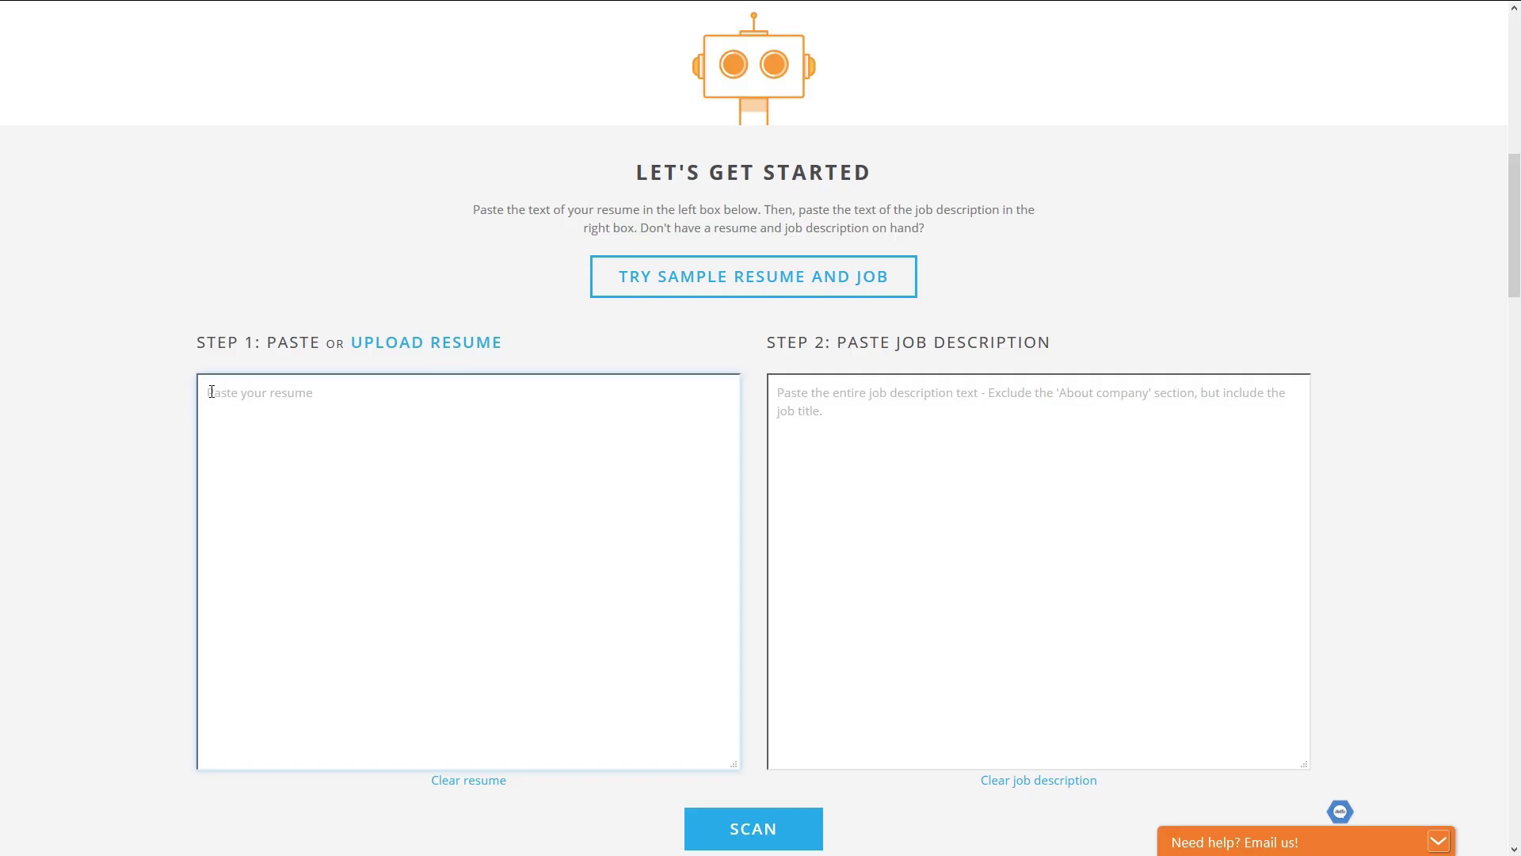
key(ctrl+v)
click(815, 395)
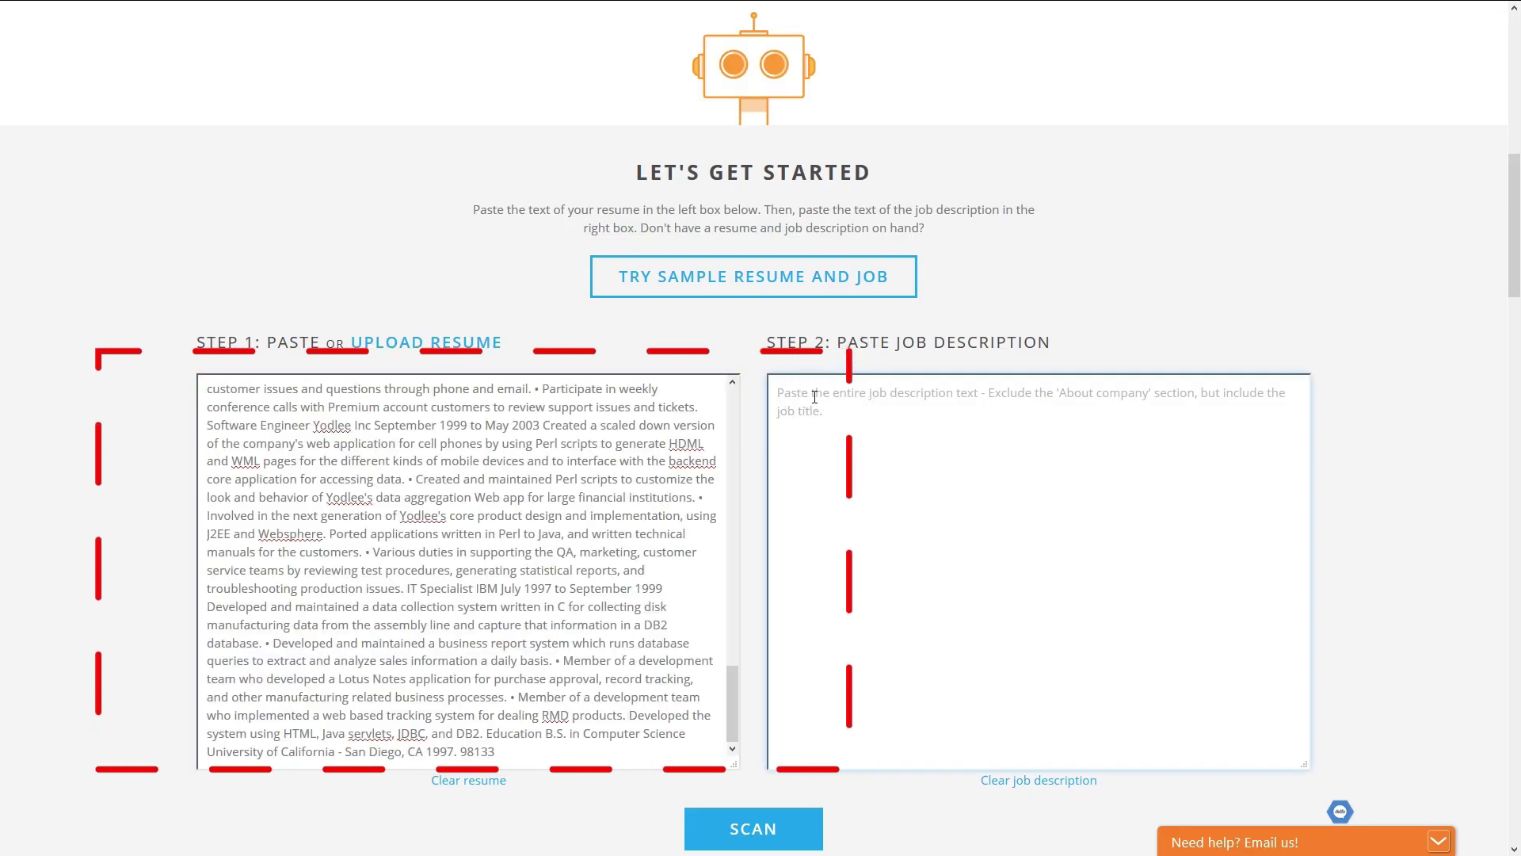
key(ctrl+v)
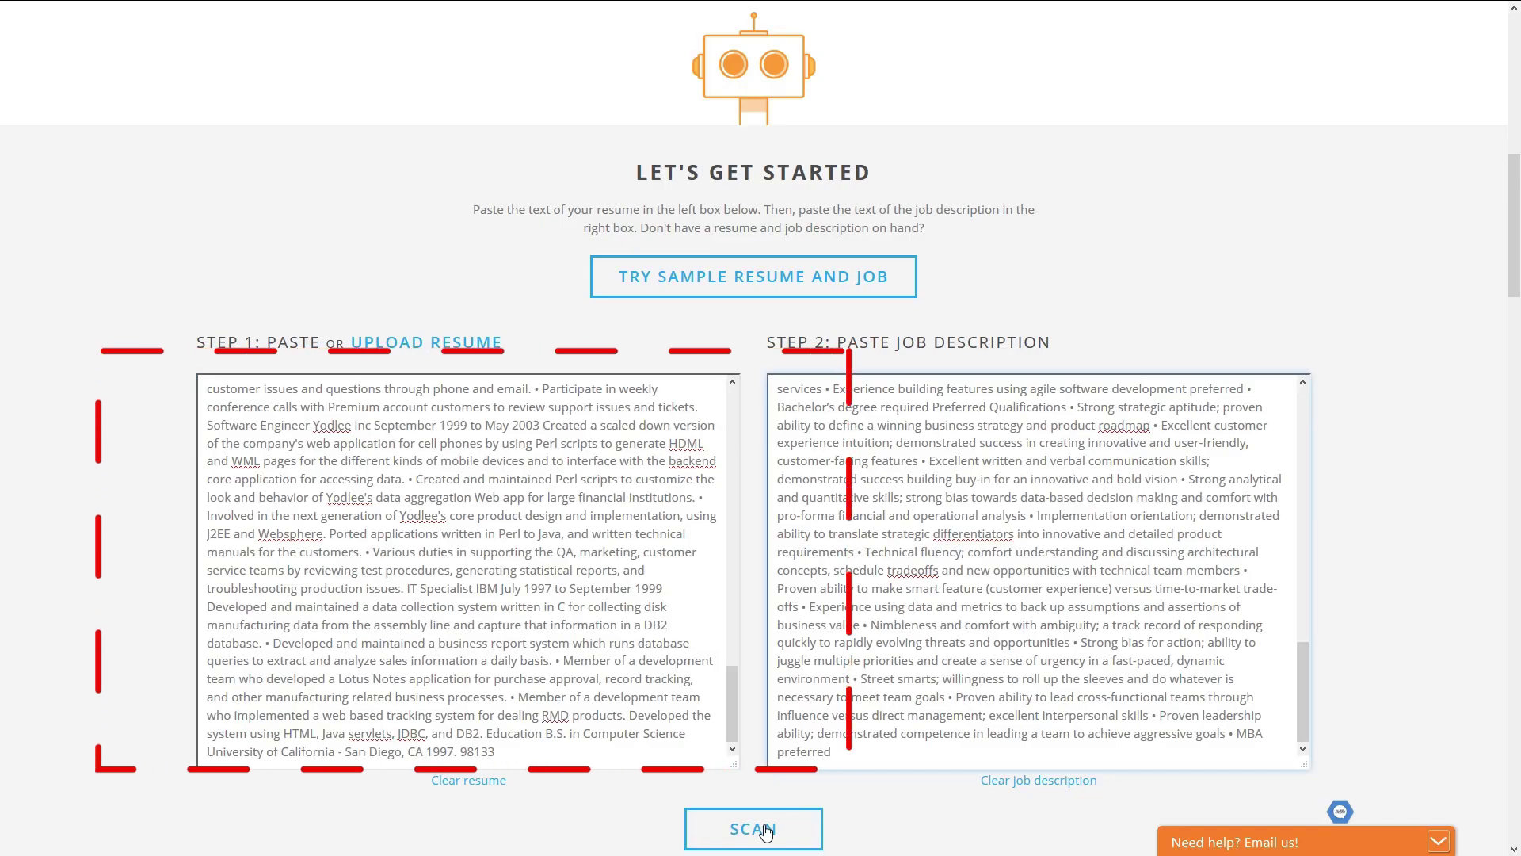
click(766, 831)
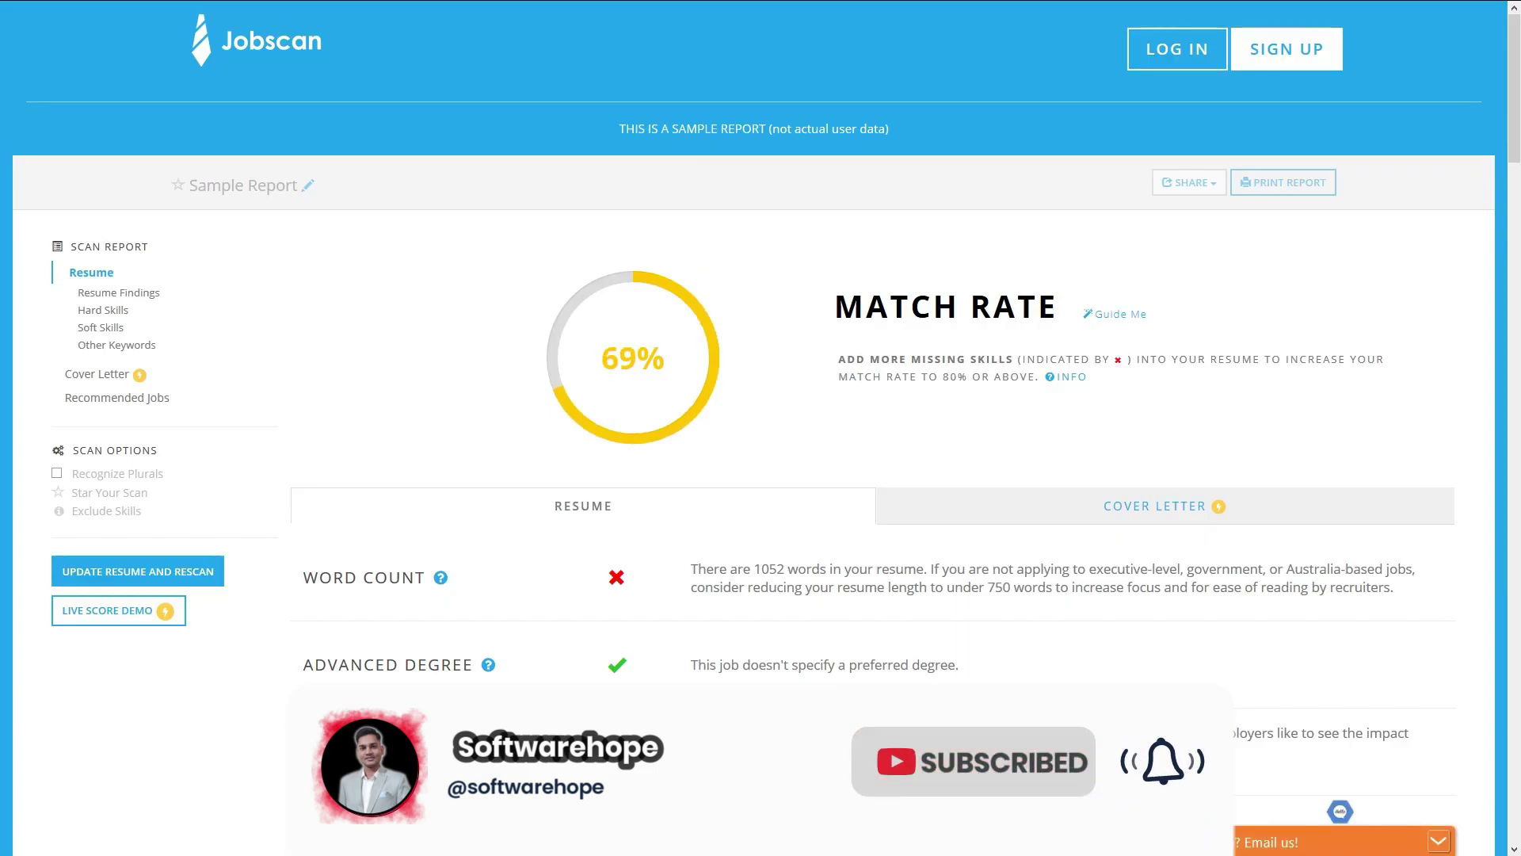
scroll(761, 428, down, 2)
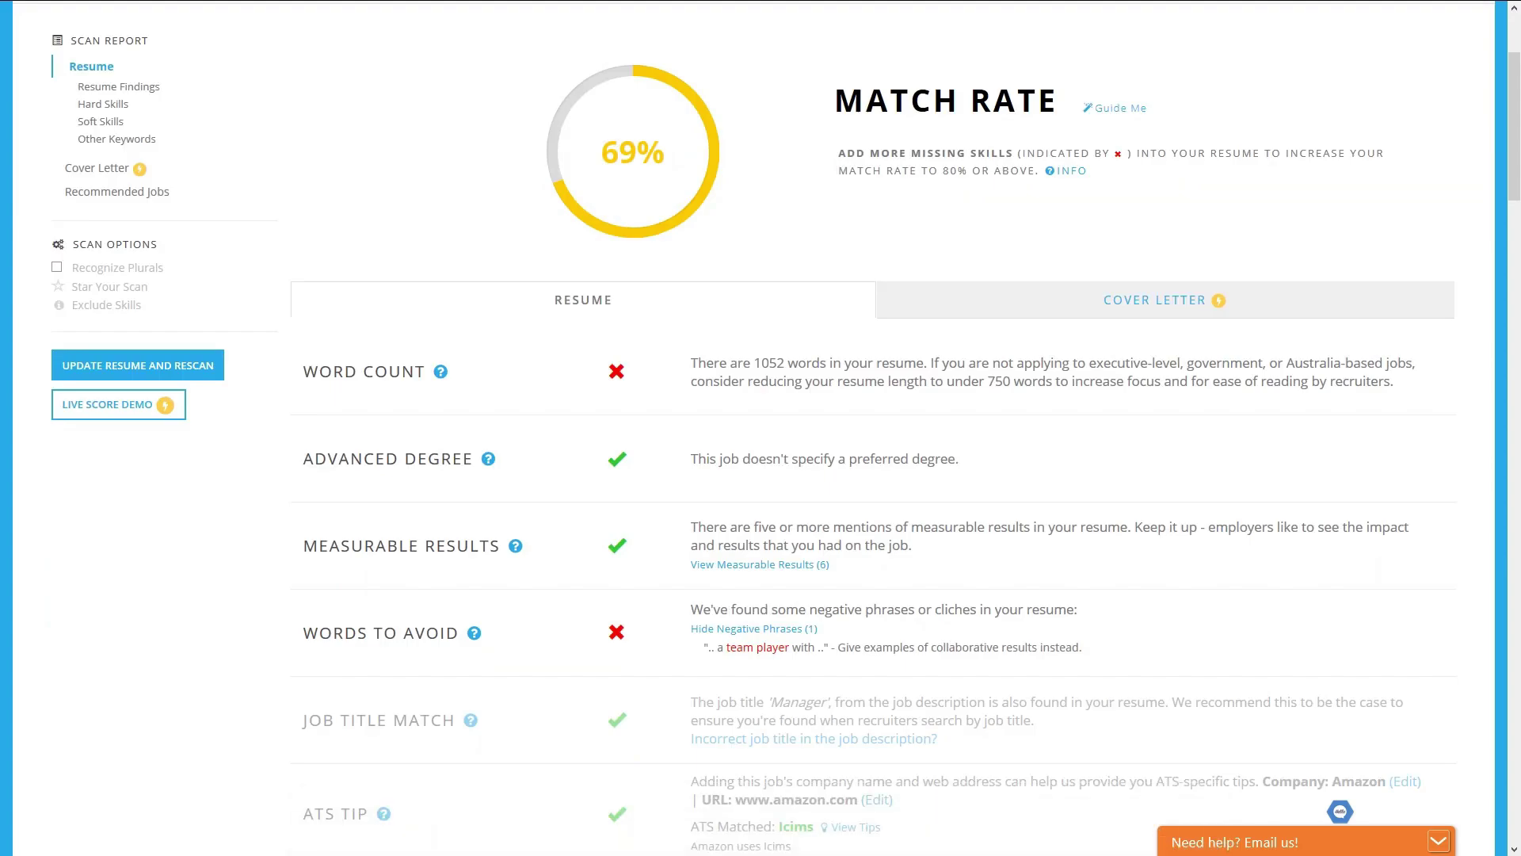
scroll(1495, 642, down, 1)
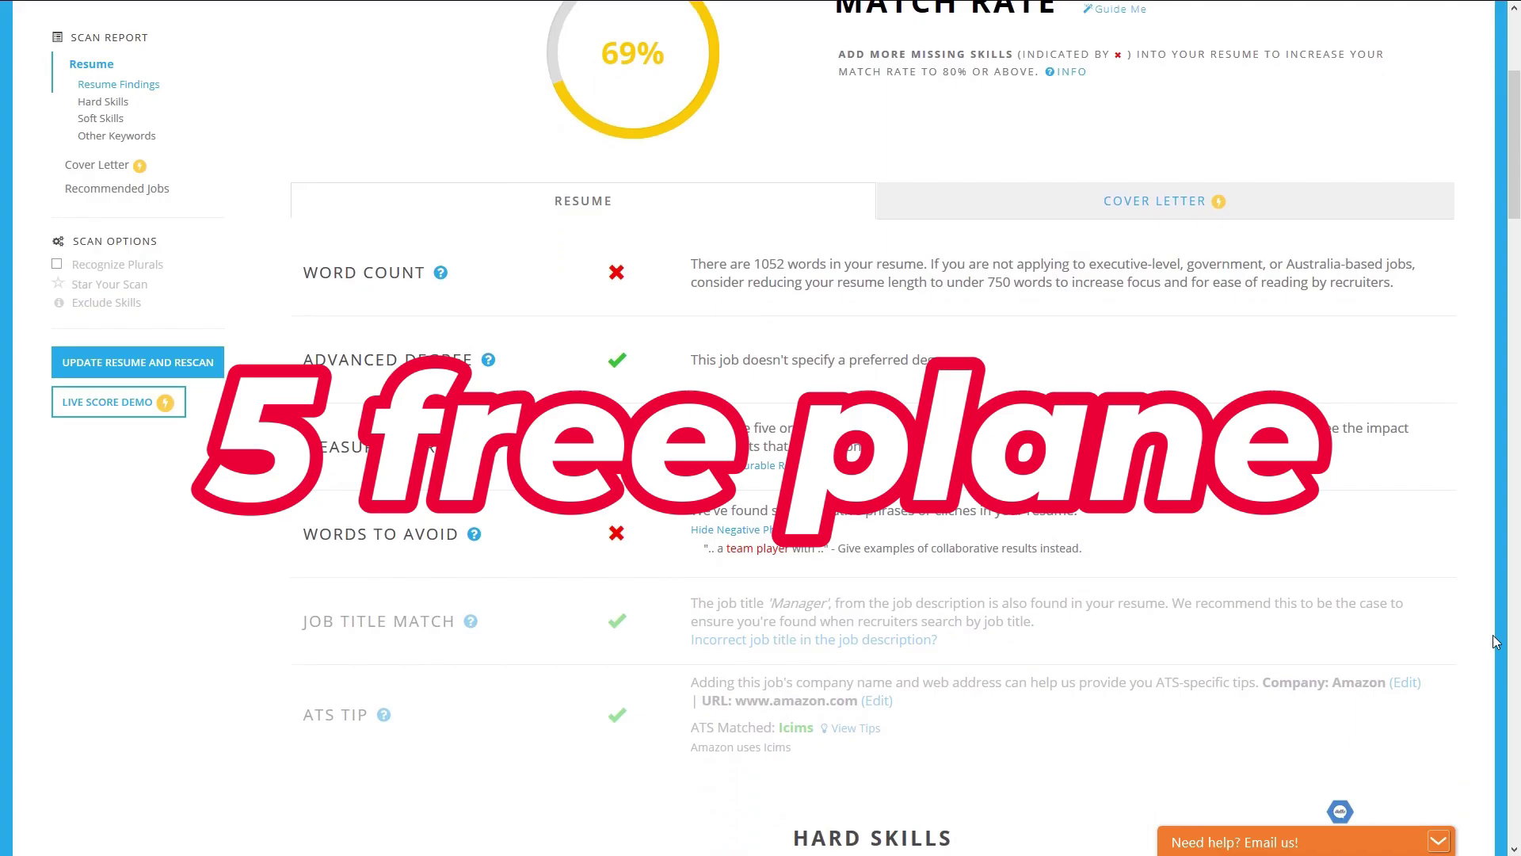
scroll(1493, 635, down, 1)
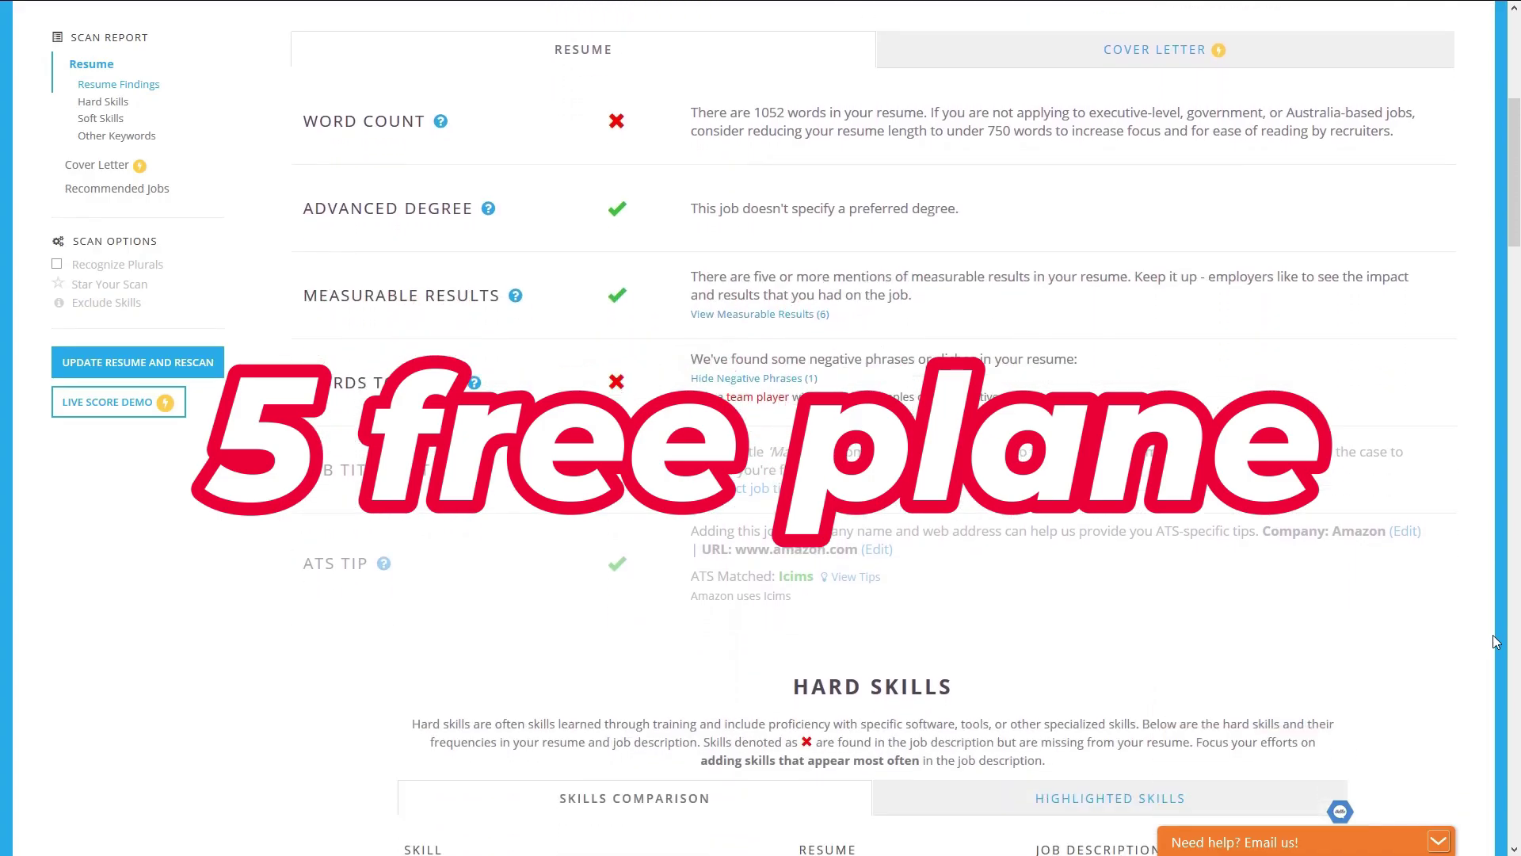
scroll(1493, 635, down, 2)
scroll(1493, 634, down, 2)
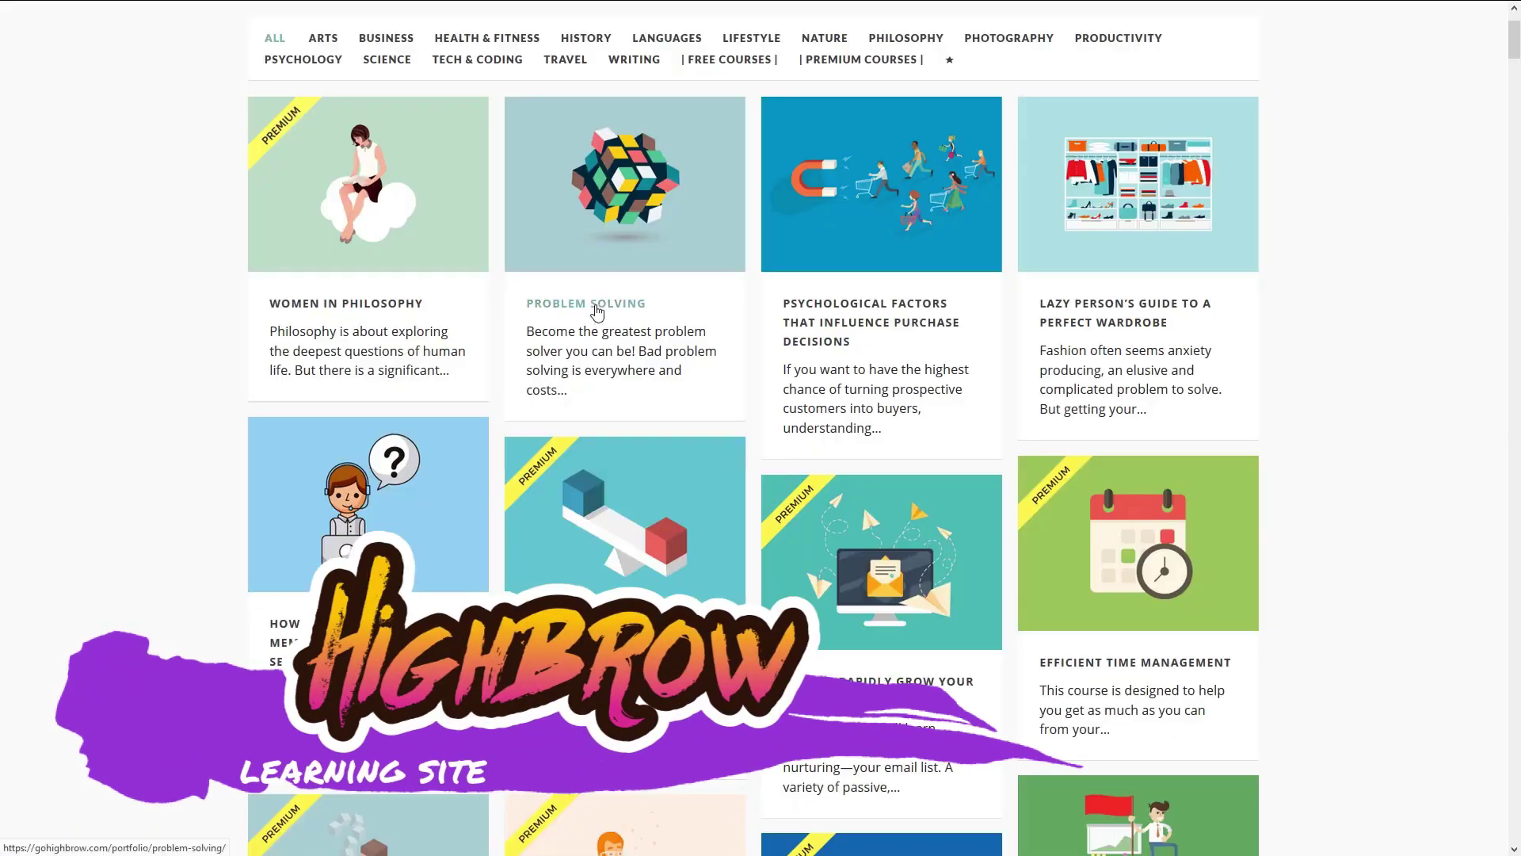
Open Highbrow's Problem Solving course and start it to reach the email form
click(597, 307)
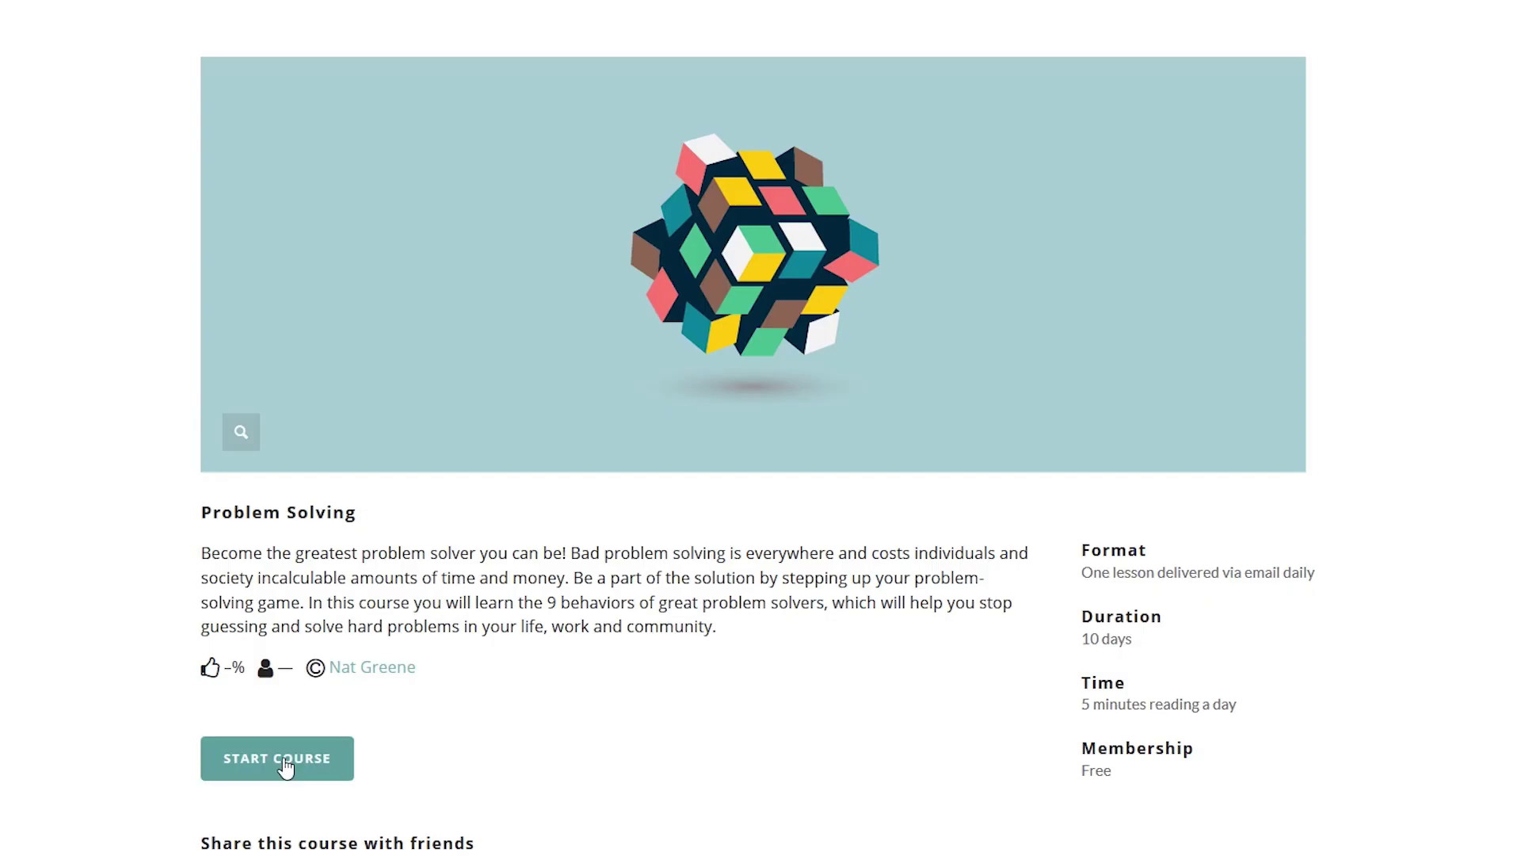
click(286, 766)
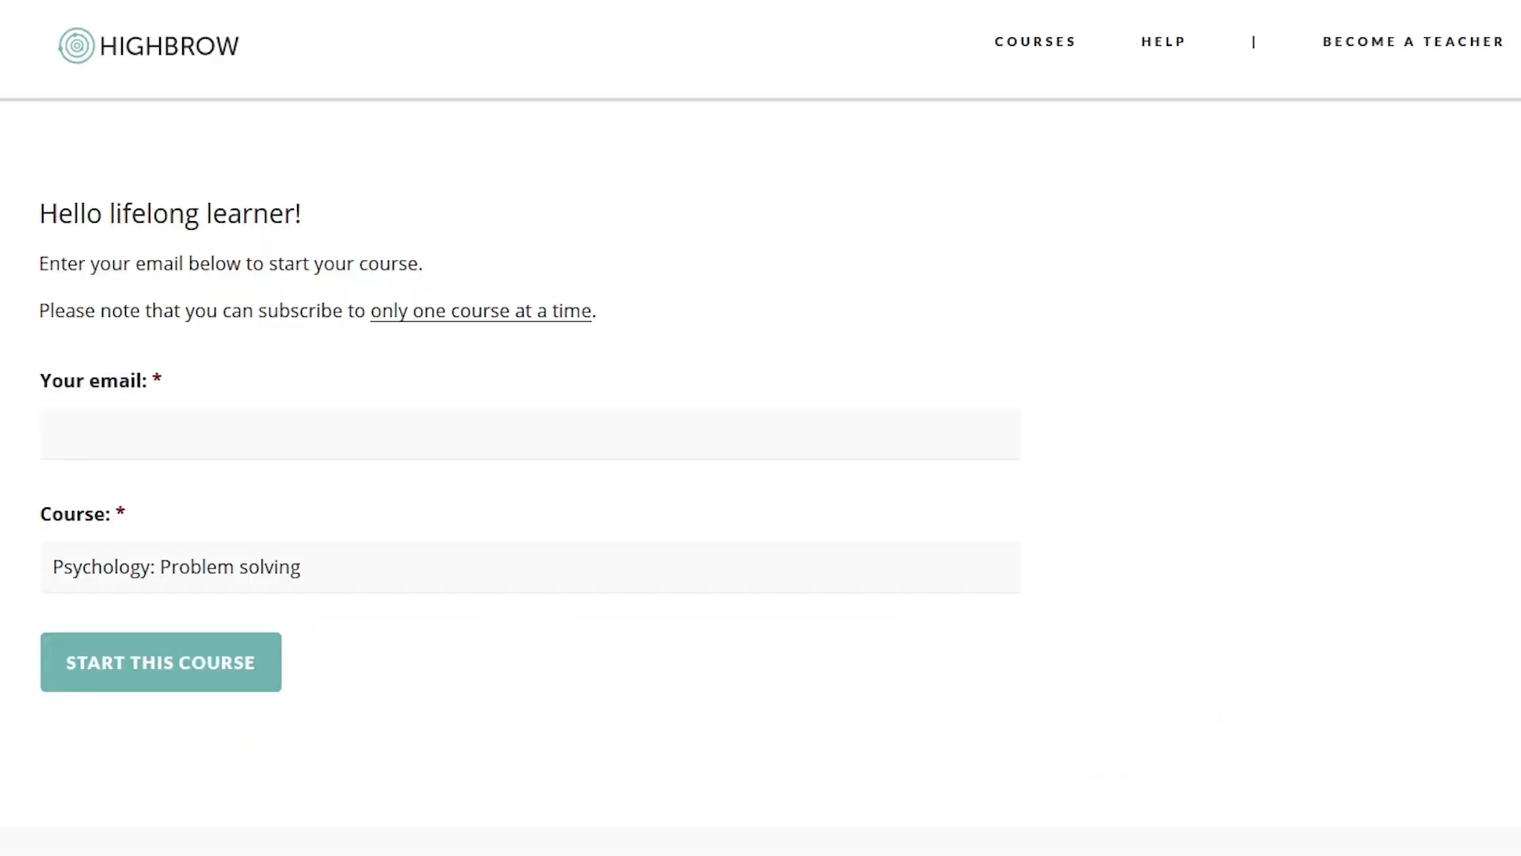